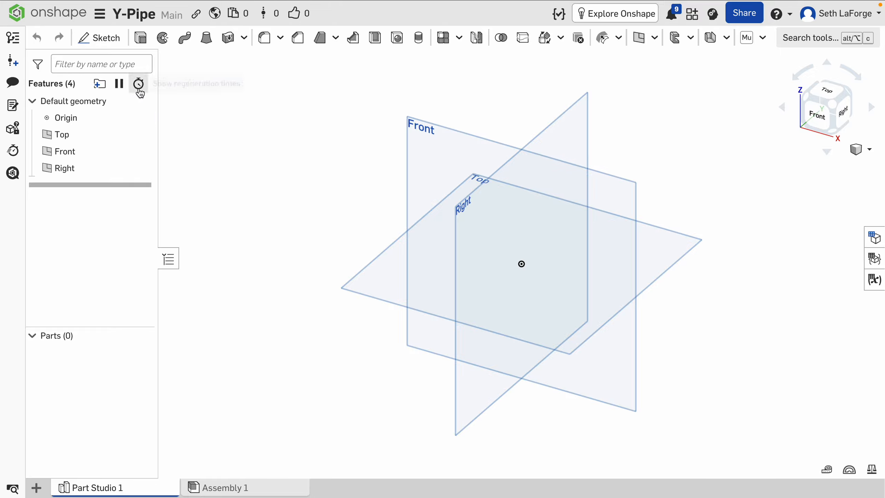
# Start a new sketch on the Front plane and view it face-on.
pyautogui.click(117, 39)
pyautogui.click(428, 153)
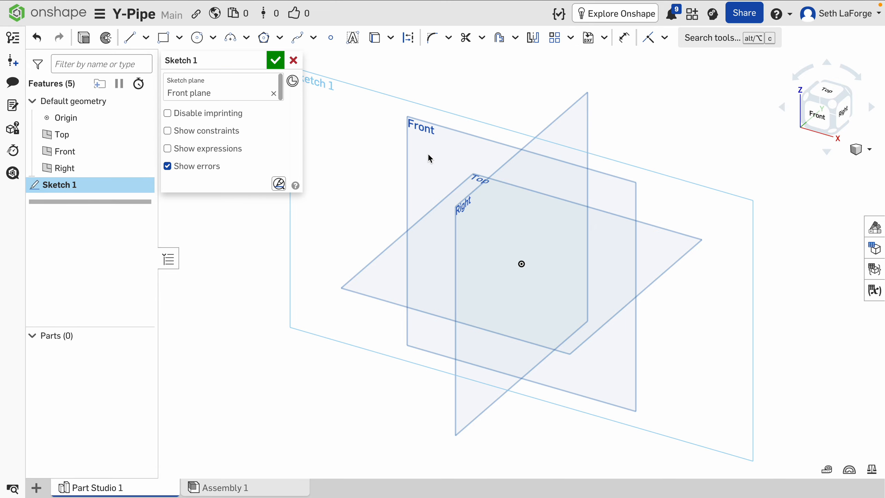
pyautogui.press('n')
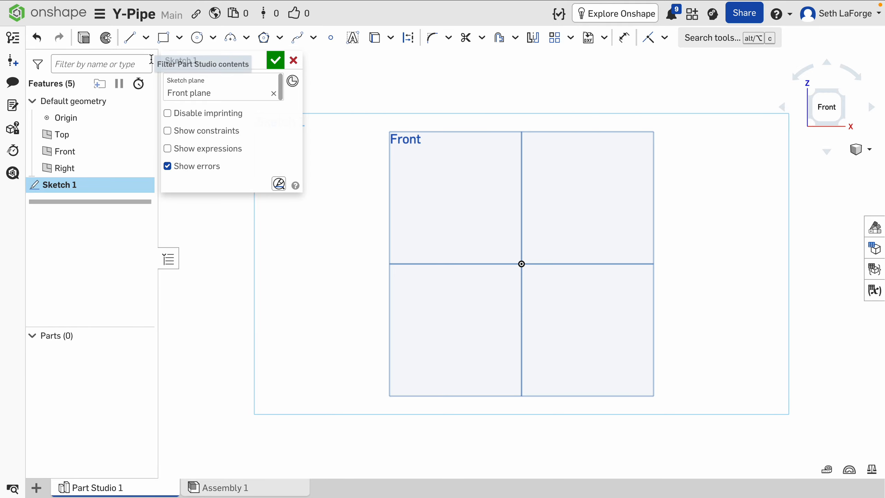
# Draw two connected vertical lines upward from the origin, the first 45 mm long and the second 25 mm long.
pyautogui.click(136, 43)
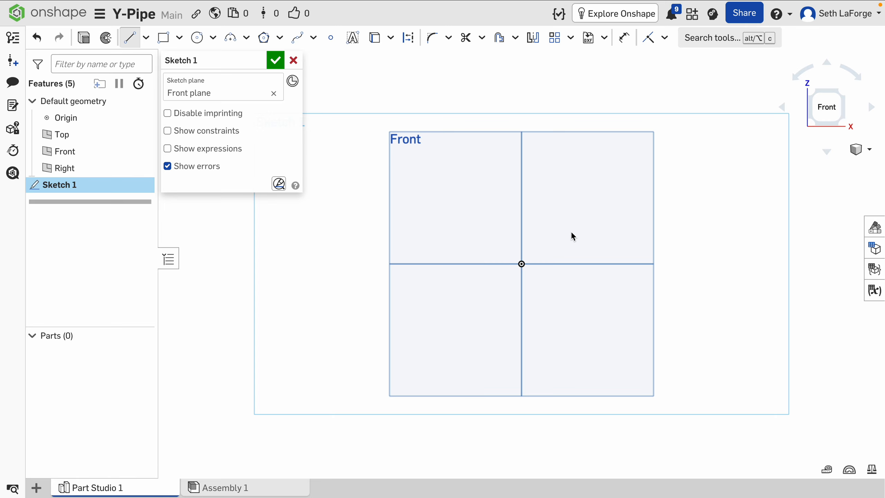
pyautogui.click(521, 263)
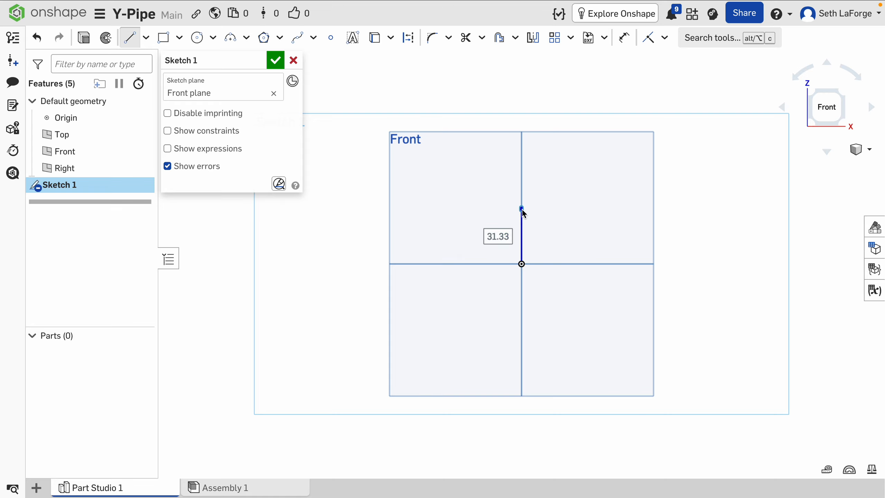
pyautogui.write('45')
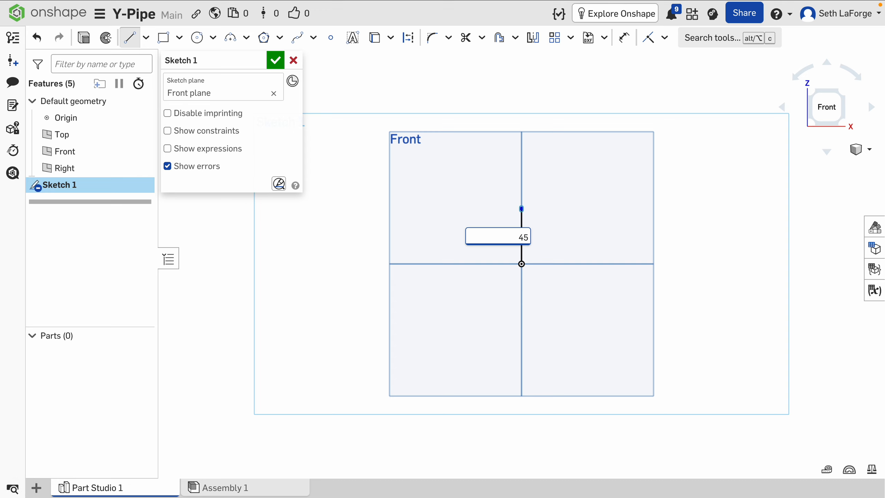
pyautogui.press('Return')
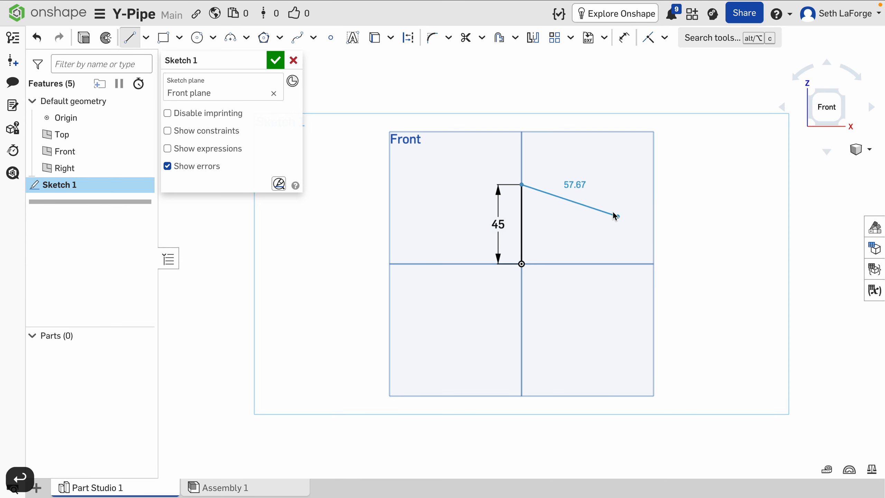
pyautogui.click(522, 150)
pyautogui.write('25')
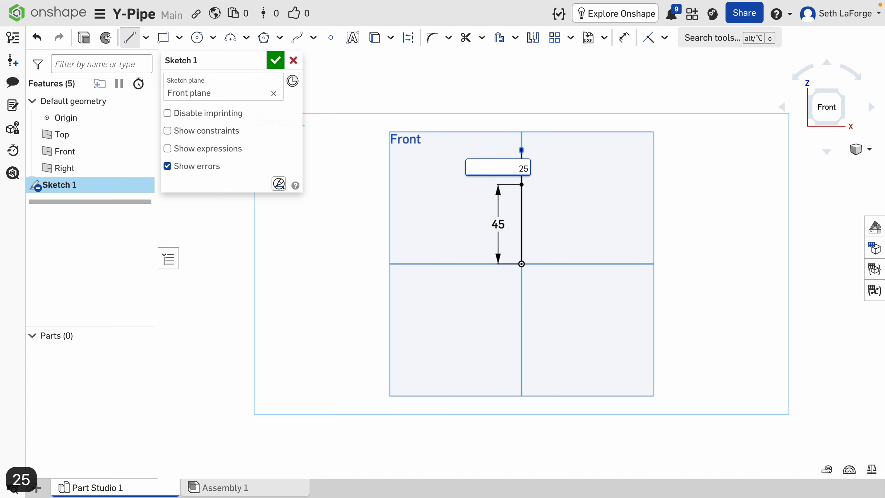
pyautogui.press('Return')
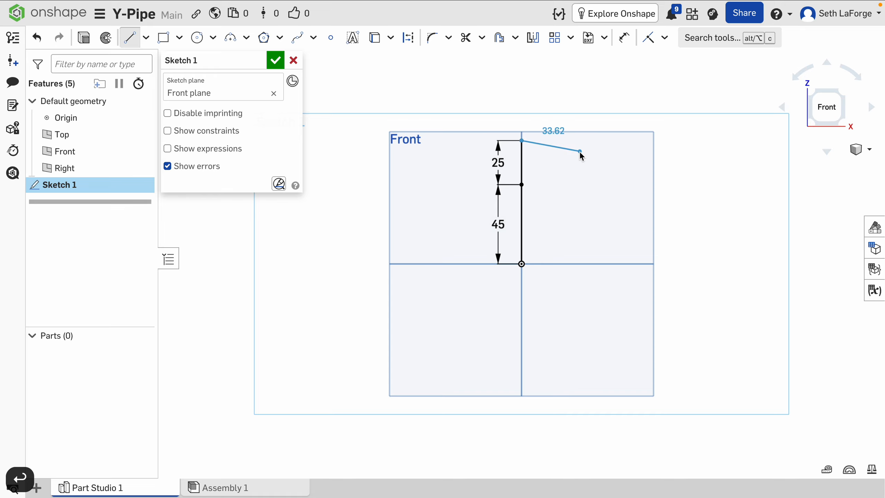
# Draw a tangent arc of about 68 mm radius from the upper end of the 25 mm line, curving up to the left.
pyautogui.scroll(-1, 579, 151)
pyautogui.moveTo(580, 151); pyautogui.dragTo(554, 252, button='middle')
pyautogui.press('t')
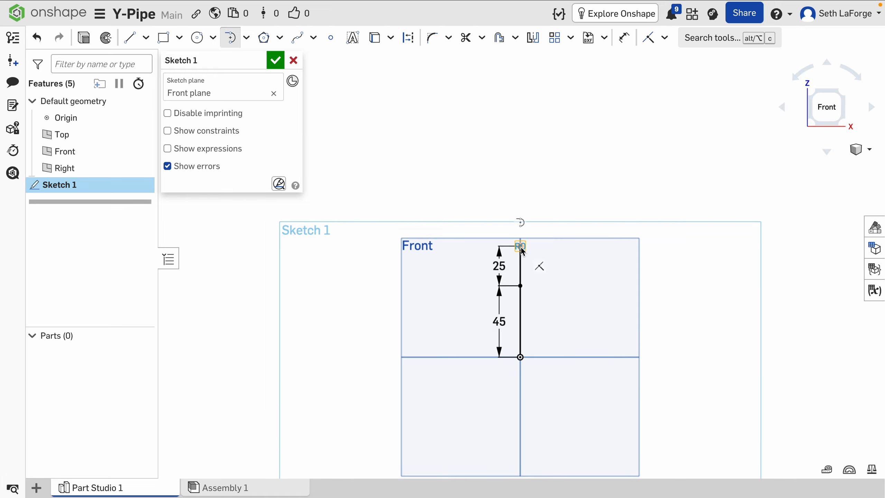
pyautogui.click(521, 248)
pyautogui.press('Escape')
pyautogui.press('l')
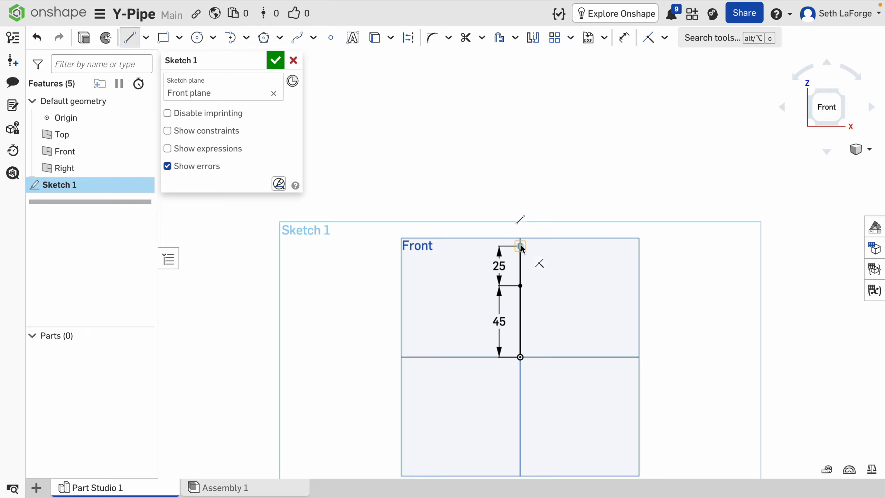
pyautogui.click(521, 246)
pyautogui.press('t')
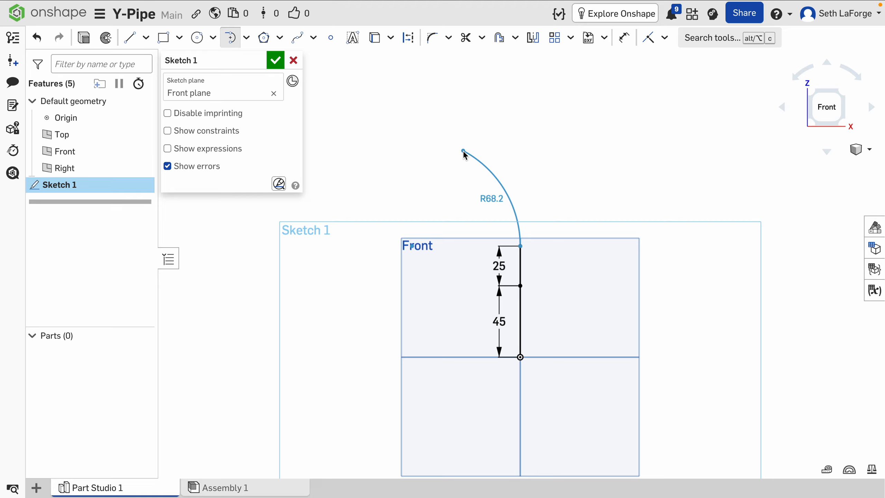
pyautogui.click(463, 154)
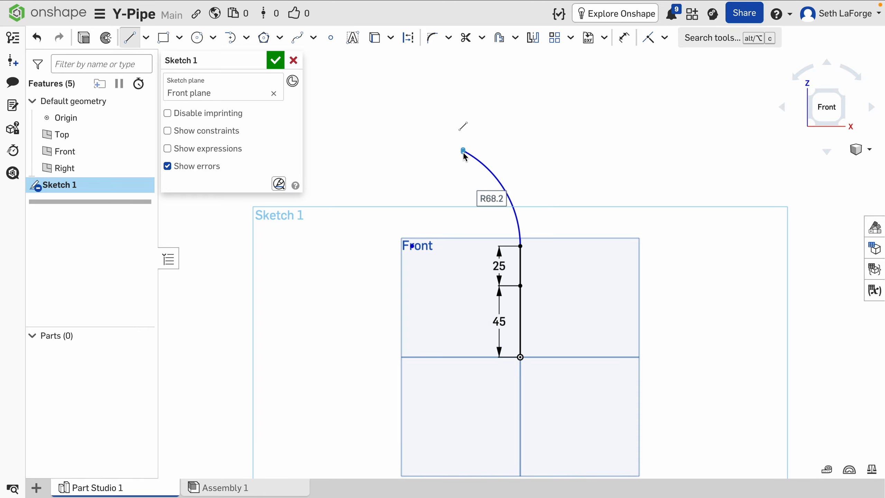
# Add a second tangent arc of about 62 mm radius from the first arc's end, reversing the curve upward into an S-shape.
pyautogui.press('t')
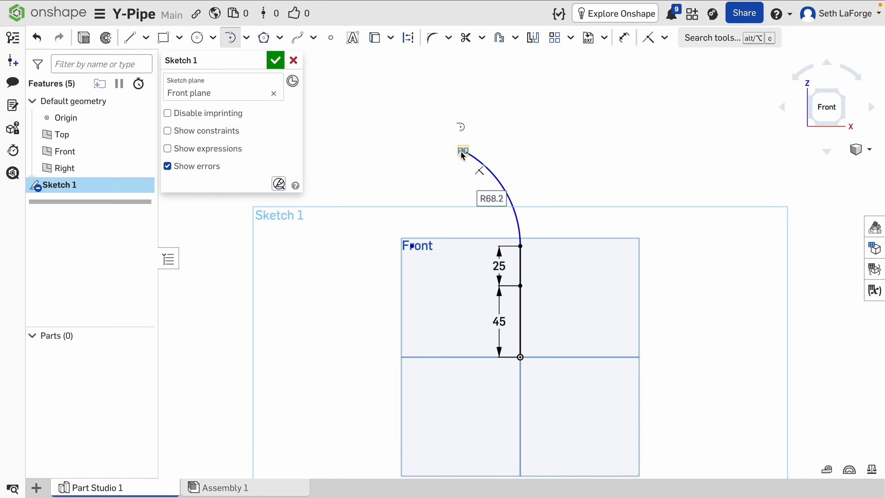
pyautogui.click(462, 152)
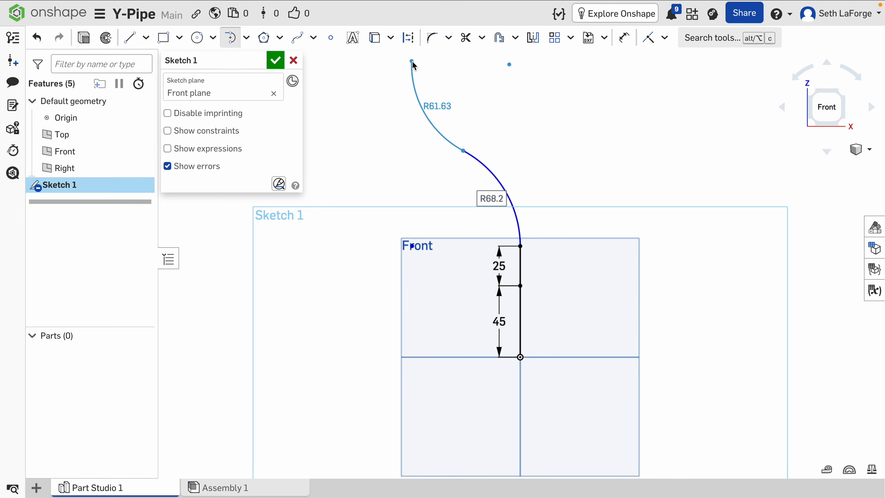
pyautogui.click(411, 62)
# Draw a line about 42 mm long upward from the second arc's end and constrain it vertical.
pyautogui.press('l')
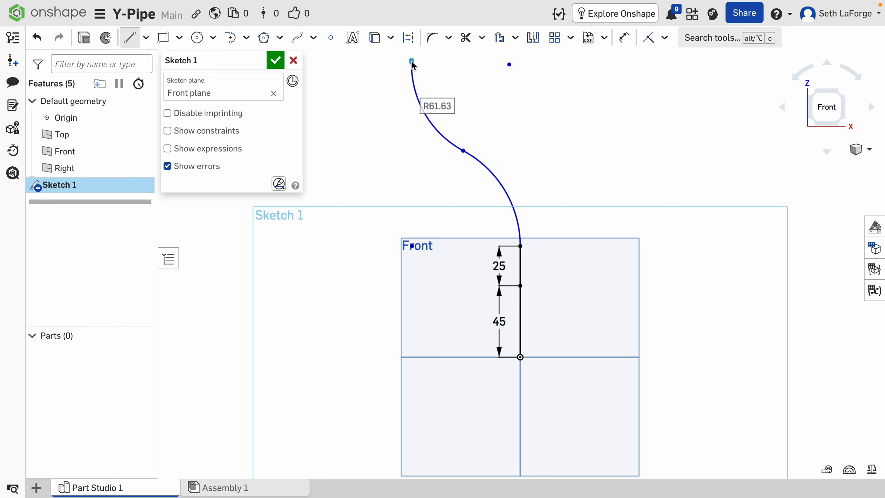
pyautogui.moveTo(464, 87); pyautogui.dragTo(449, 246, button='middle')
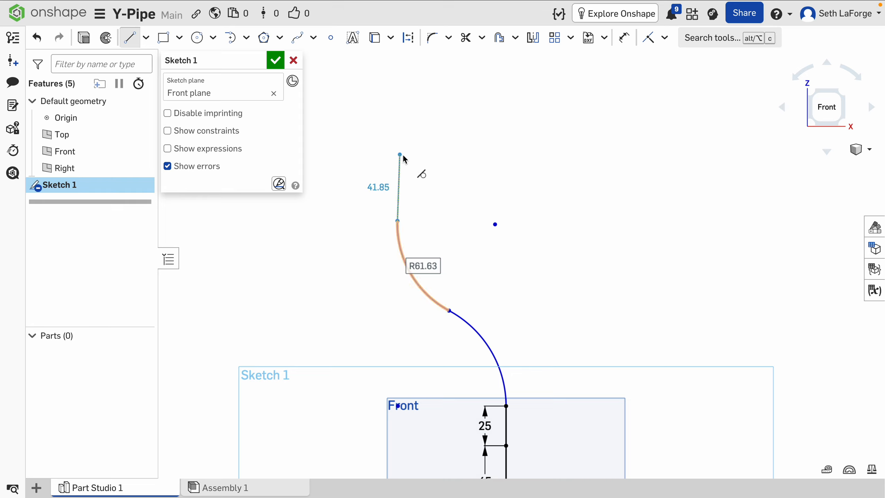
pyautogui.click(401, 154)
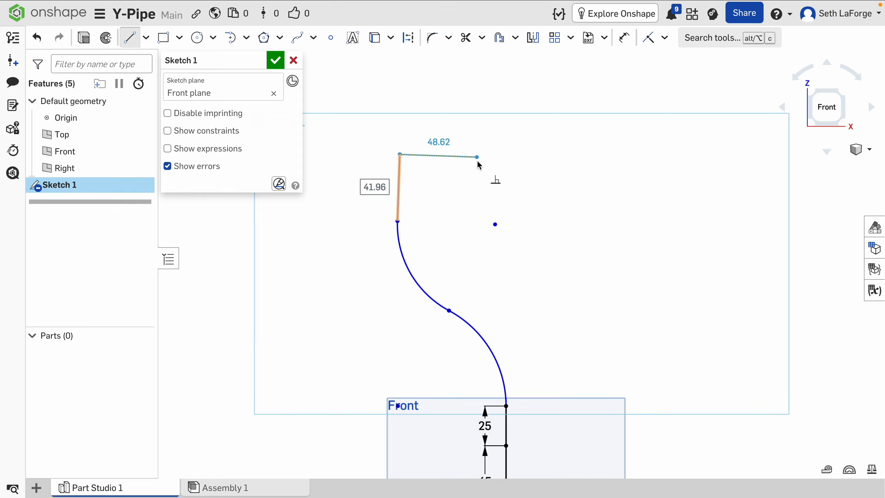
pyautogui.press('Escape')
pyautogui.press('v')
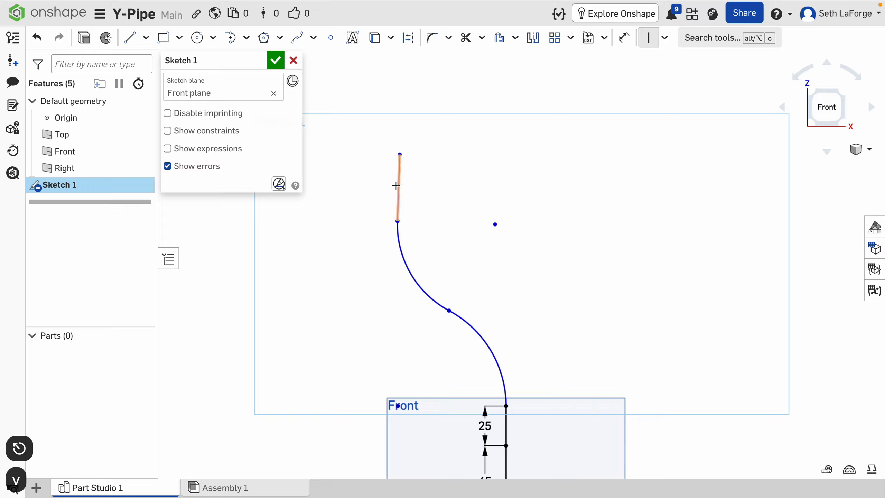
pyautogui.click(397, 185)
# Dimension the upper vertical line of the branch to 45 mm.
pyautogui.press('d')
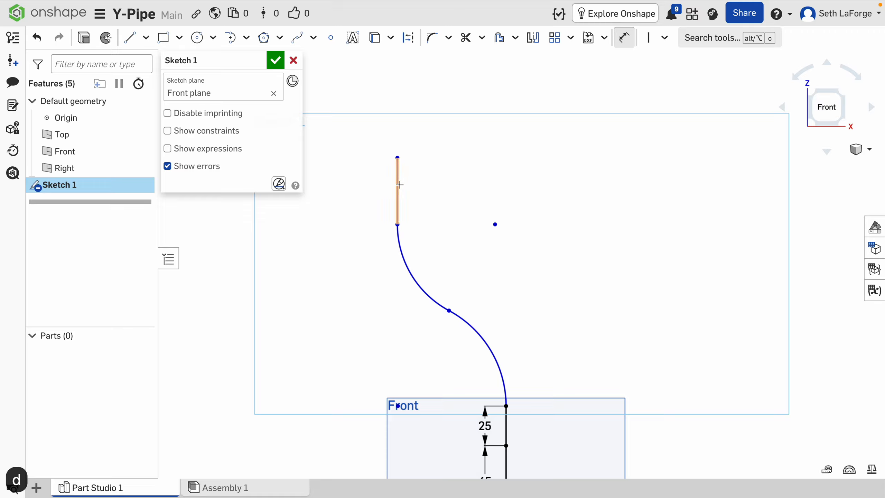
pyautogui.click(398, 185)
pyautogui.click(358, 191)
pyautogui.write('45')
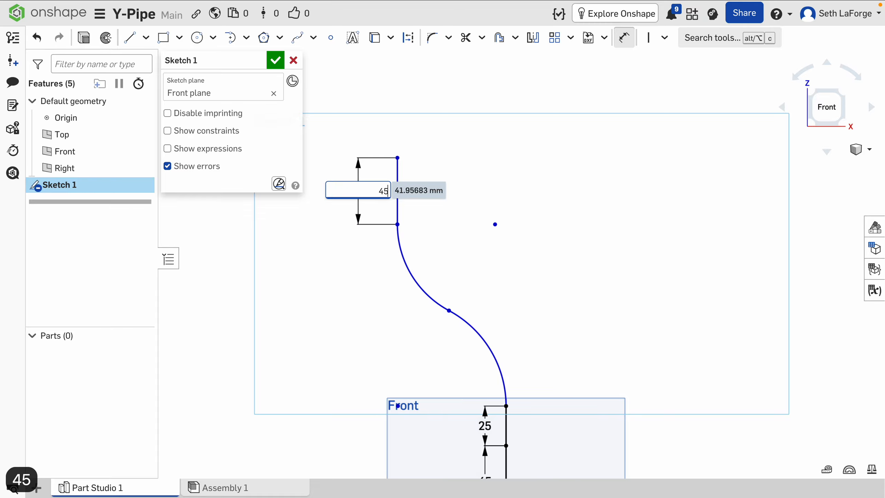
pyautogui.press('Return')
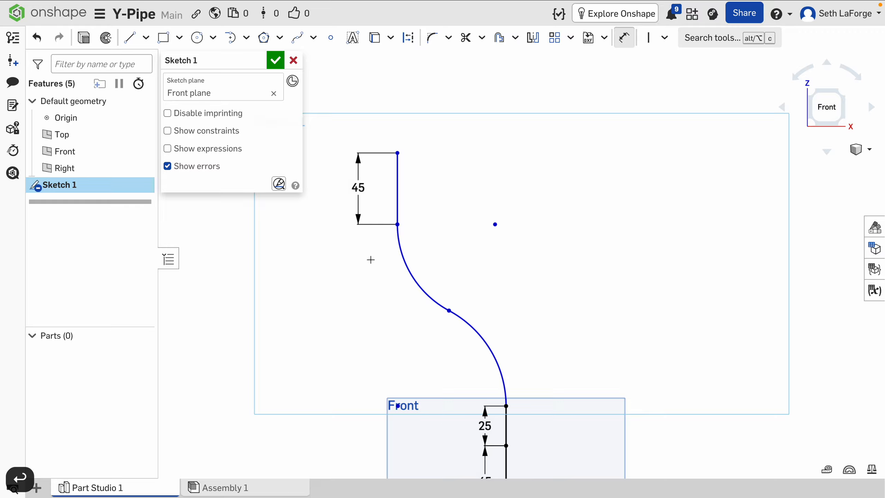
# Apply an equal constraint between the two tangent arcs of the branch.
pyautogui.press('e')
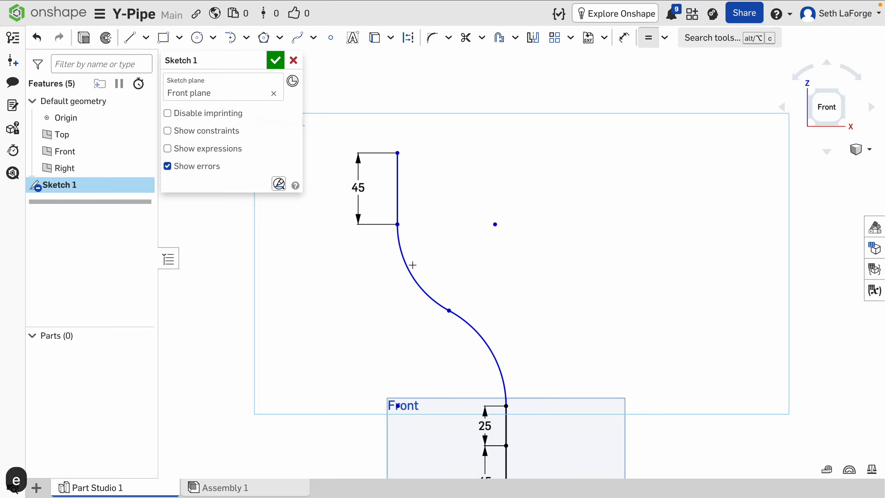
pyautogui.click(407, 273)
pyautogui.click(485, 338)
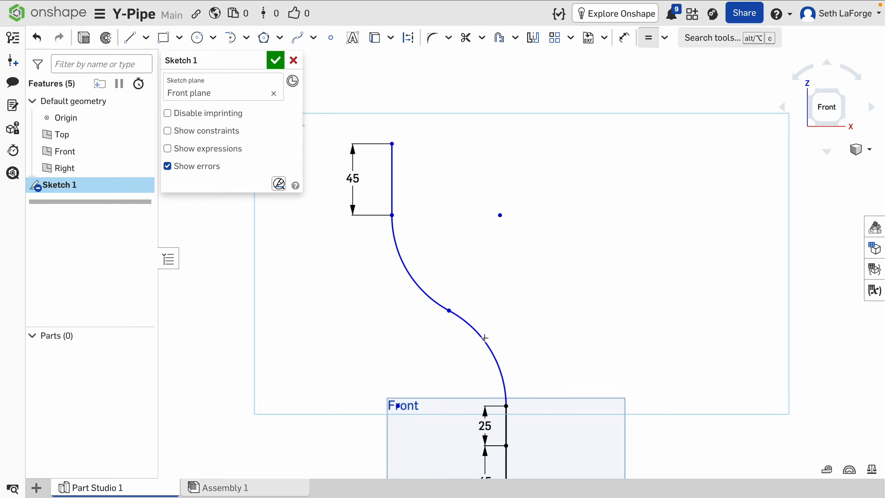
# Dimension the vertical distance from the origin to the upper end of the branch to 250 mm.
pyautogui.scroll(-2, 603, 270)
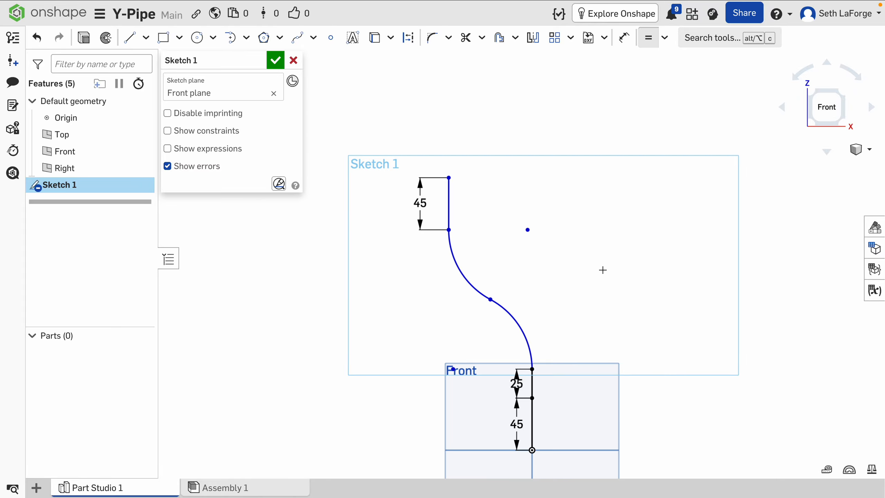
pyautogui.moveTo(650, 245)
pyautogui.mouseDown(button='middle')
pyautogui.moveTo(606, 206)
pyautogui.moveTo(628, 199)
pyautogui.mouseUp(button='middle')
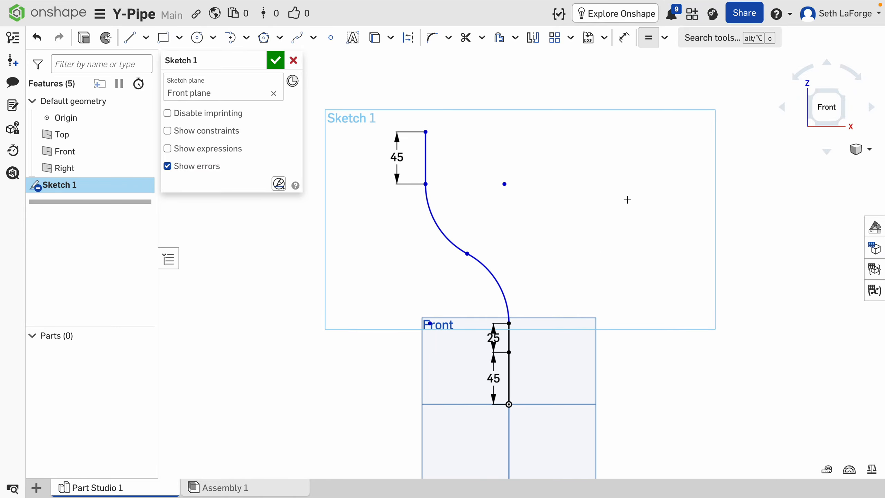
pyautogui.press('d')
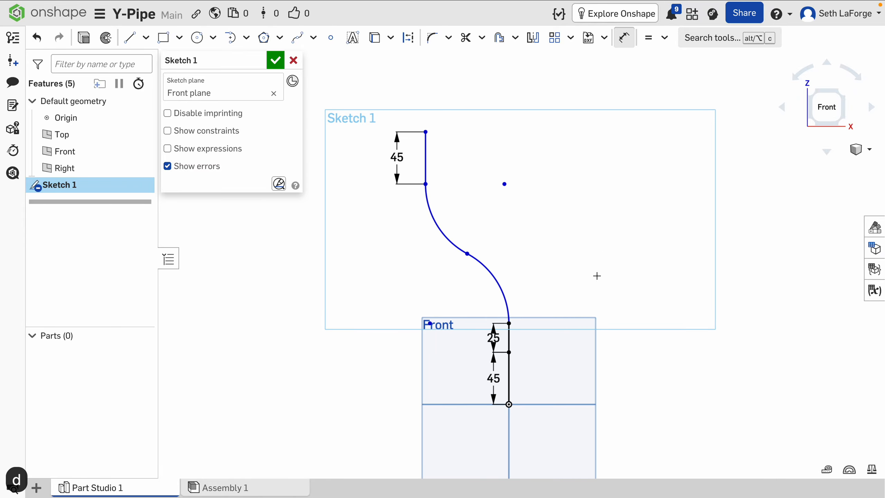
pyautogui.click(510, 405)
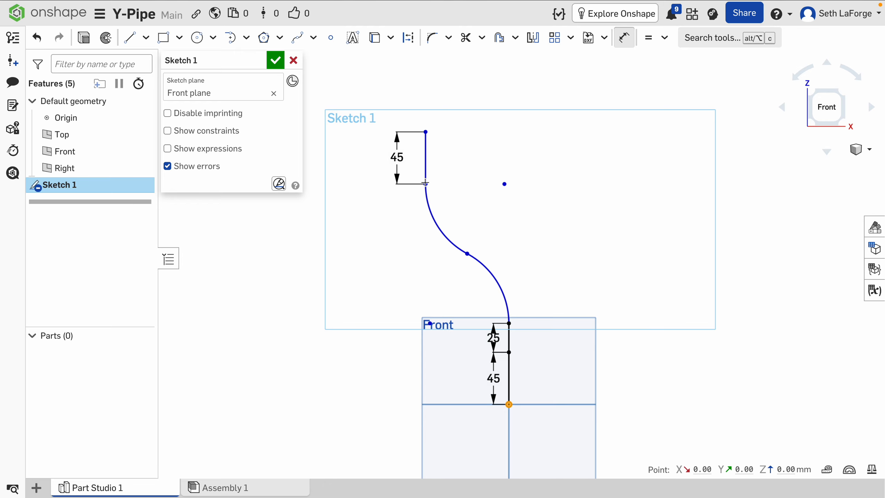
pyautogui.click(426, 132)
pyautogui.click(327, 262)
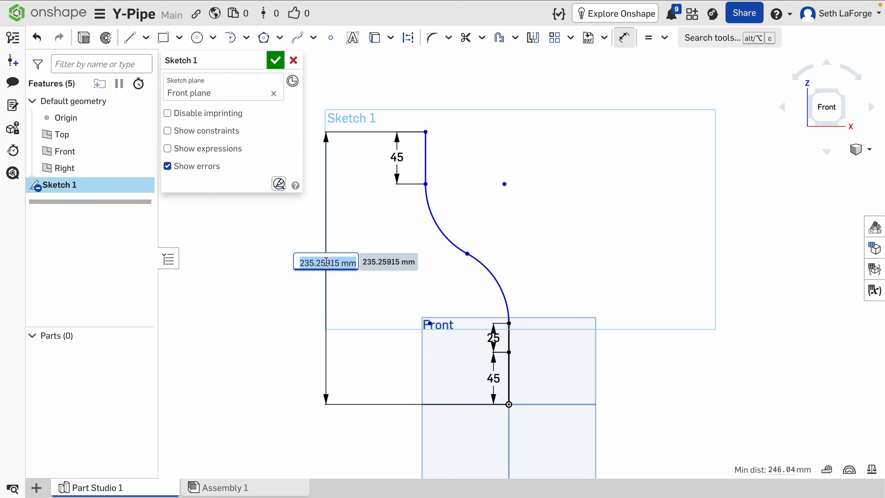
pyautogui.write('250')
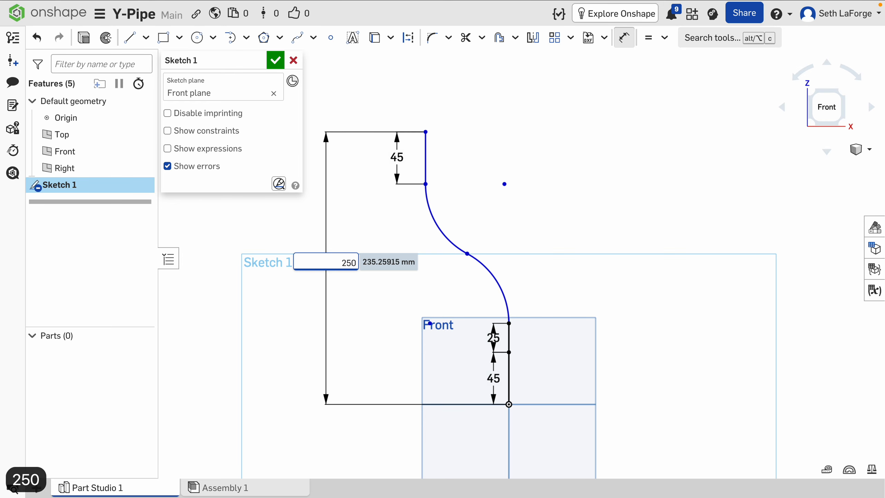
pyautogui.press('Return')
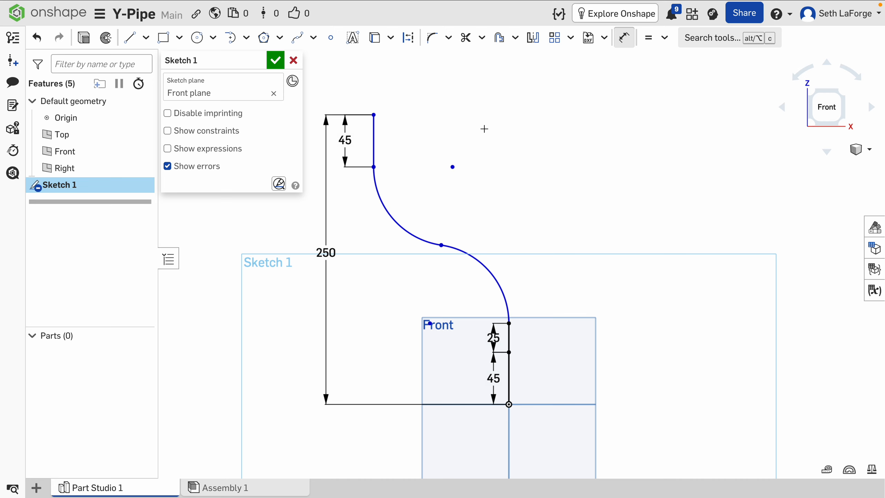
# Mirror both arcs and the upper vertical line across the 45 mm center line to form the opposite branch.
pyautogui.click(533, 37)
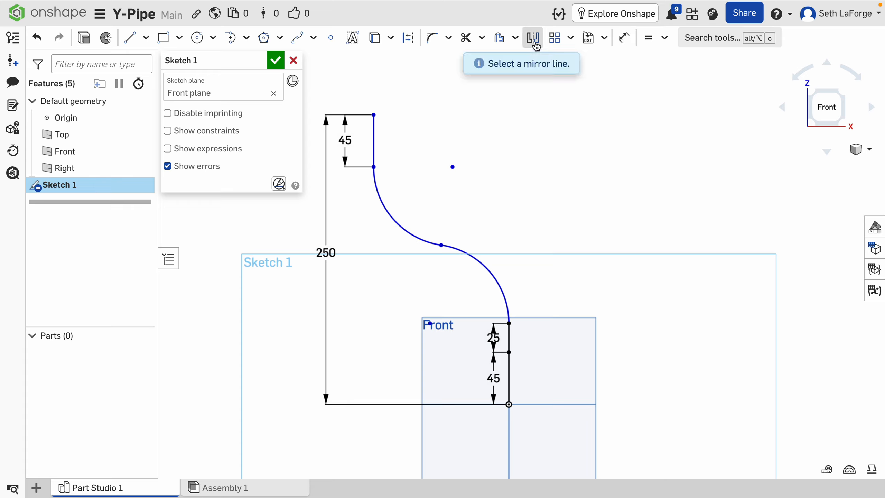
pyautogui.click(510, 379)
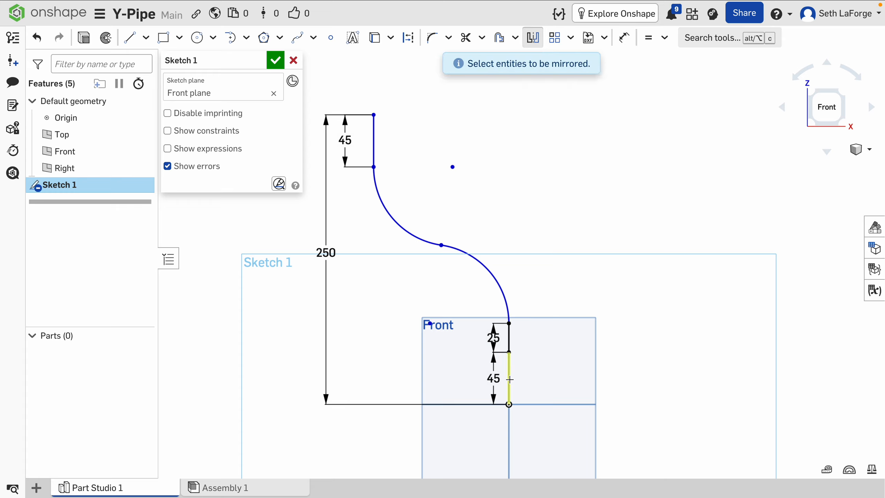
pyautogui.click(492, 265)
pyautogui.click(406, 233)
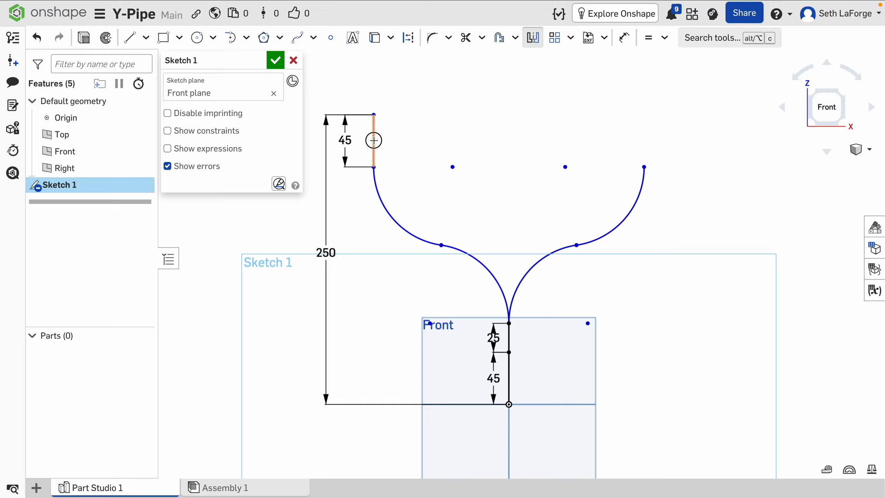
pyautogui.click(373, 139)
# Dimension the horizontal distance between the upper ends of the two branches to 120 mm.
pyautogui.press('d')
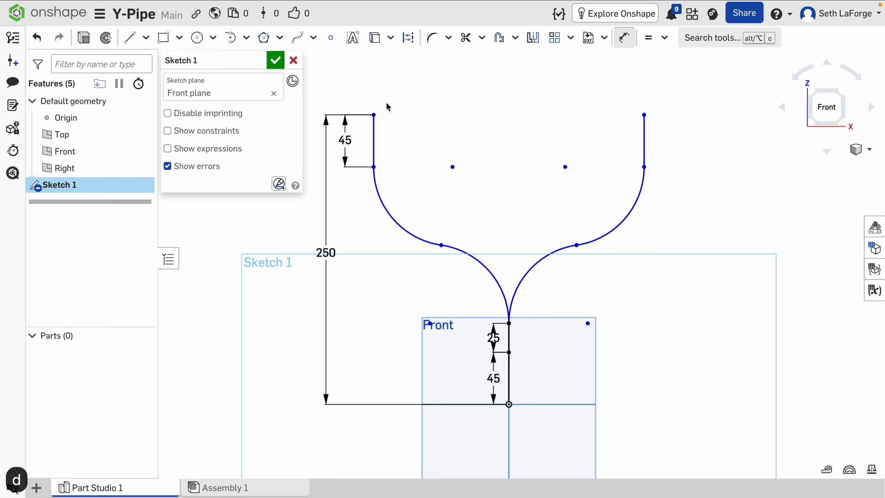
pyautogui.click(644, 115)
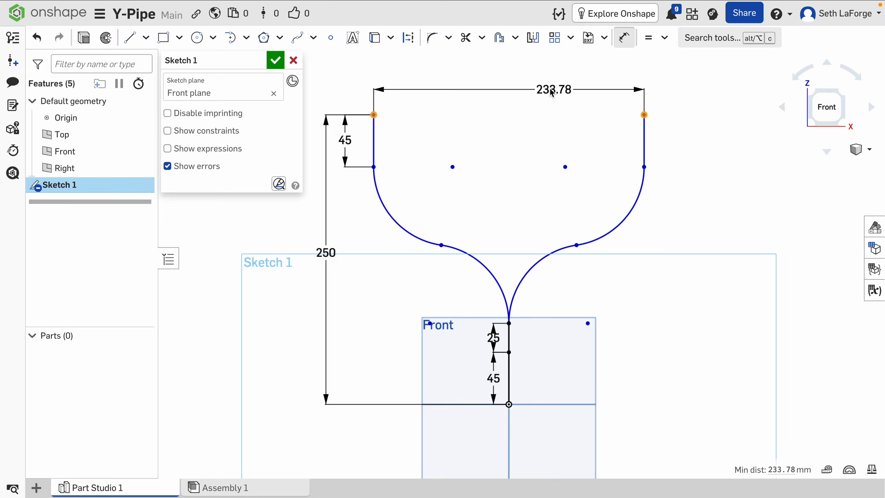
pyautogui.click(499, 96)
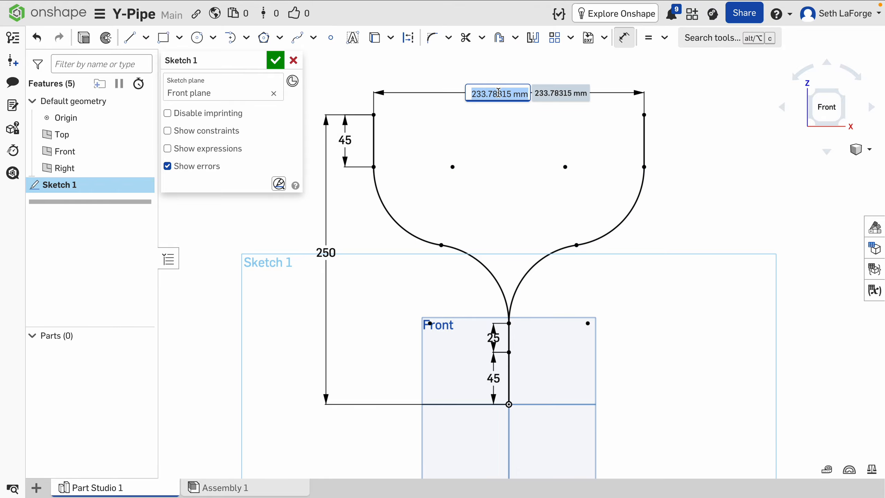
pyautogui.write('120')
pyautogui.press('Return')
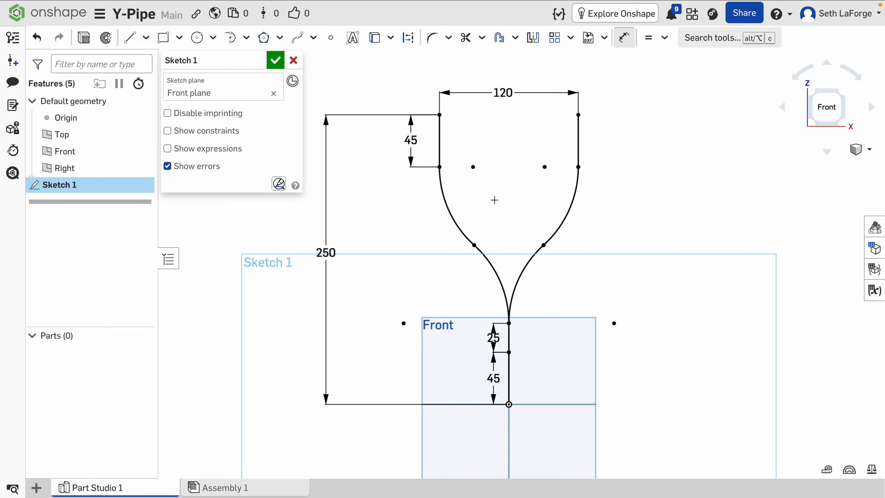
# Move the 250 mm height dimension closer to the Y-shaped centerline.
pyautogui.scroll(-1, 494, 200)
pyautogui.moveTo(493, 225); pyautogui.dragTo(564, 229, button='middle')
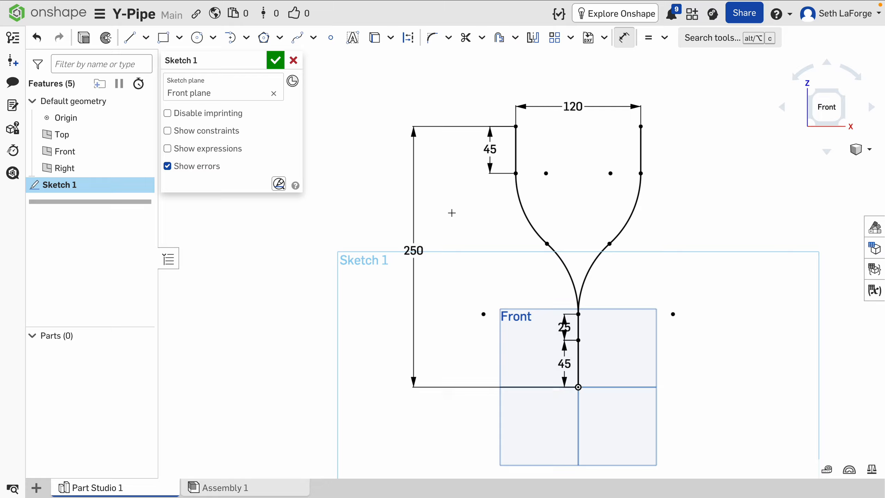
pyautogui.moveTo(413, 251); pyautogui.dragTo(450, 242)
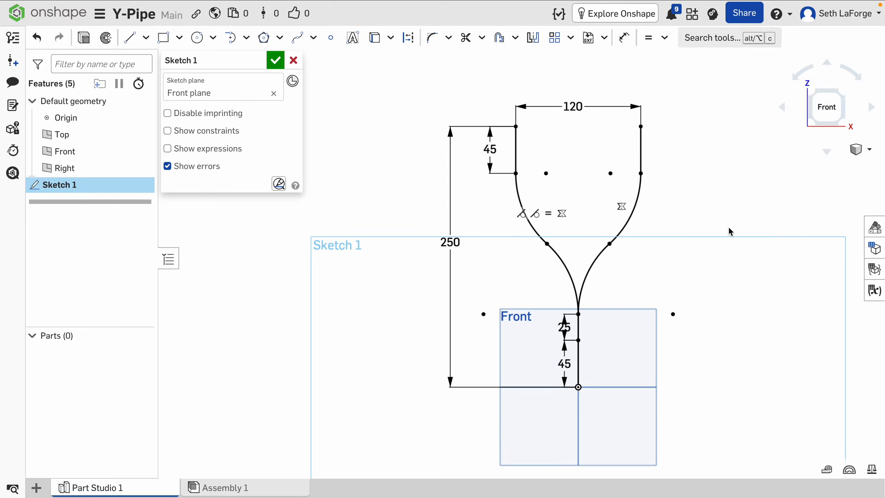
# Sketch a circle of 101.6 mm diameter beside the centerline on the +X side, its center horizontally aligned with the origin.
pyautogui.scroll(-2, 721, 235)
pyautogui.moveTo(715, 239); pyautogui.dragTo(582, 235, button='middle')
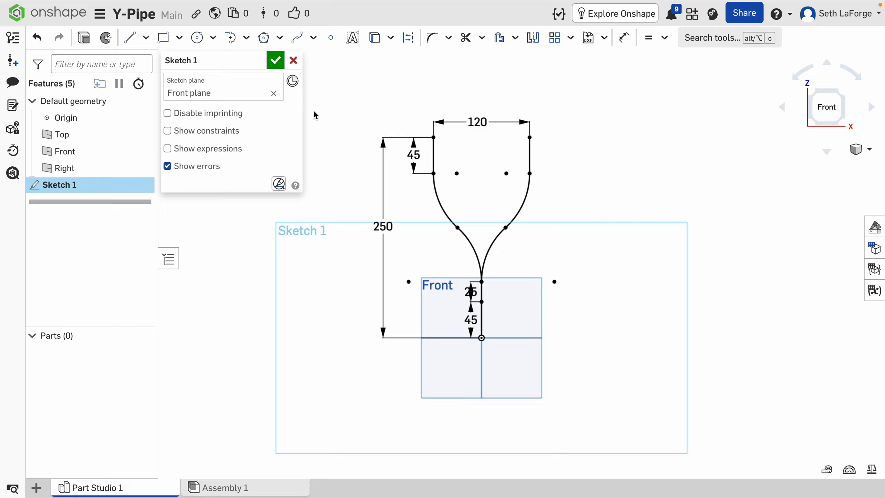
pyautogui.click(198, 37)
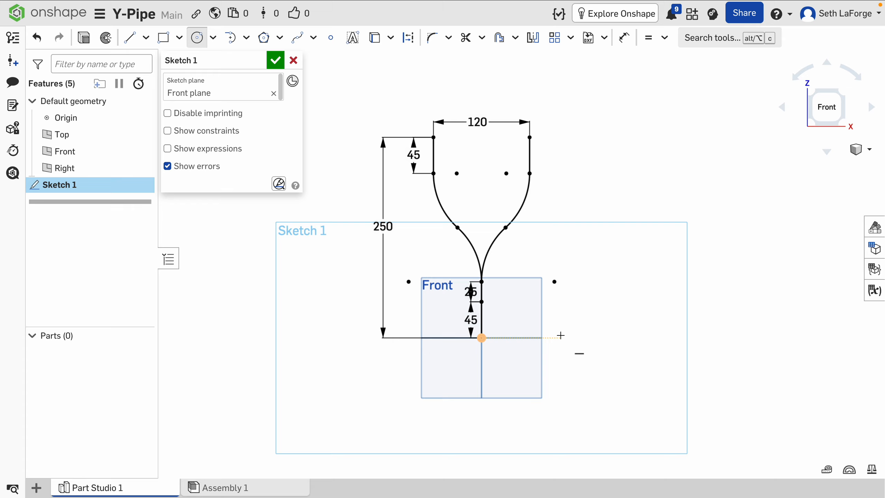
pyautogui.click(643, 337)
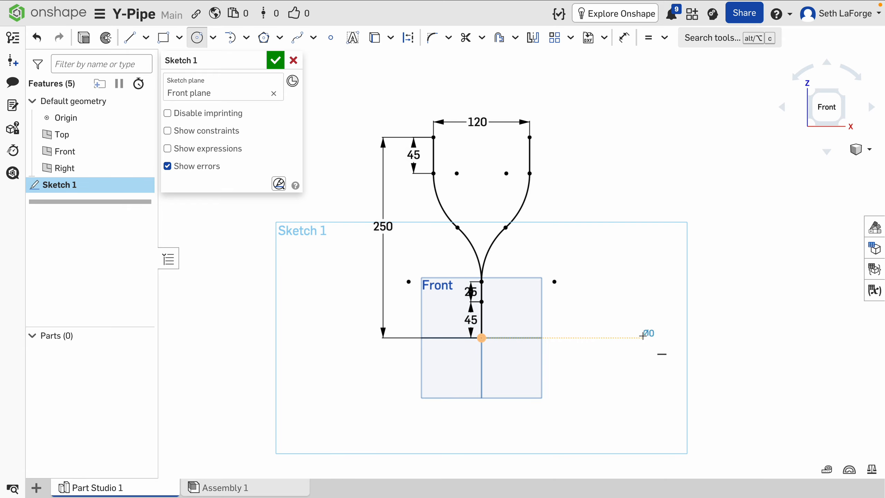
pyautogui.click(664, 360)
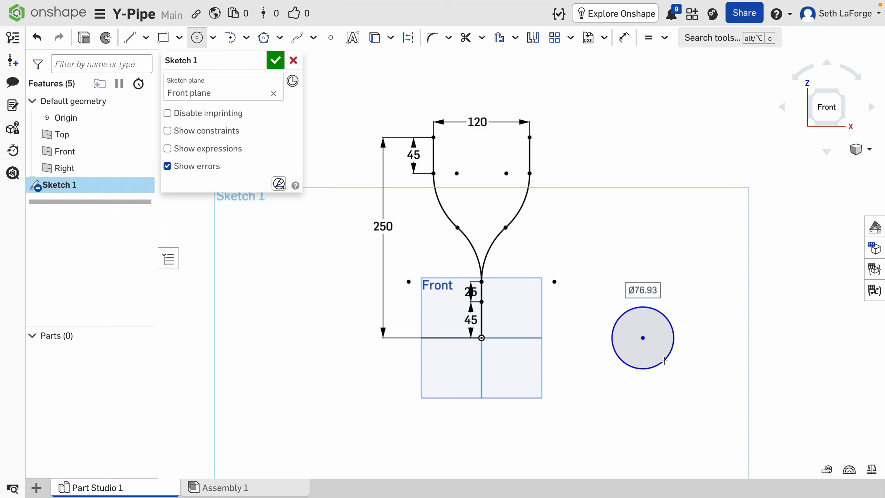
pyautogui.write('202')
pyautogui.press('BackSpace')
pyautogui.press('BackSpace')
pyautogui.press('BackSpace')
pyautogui.write('10')
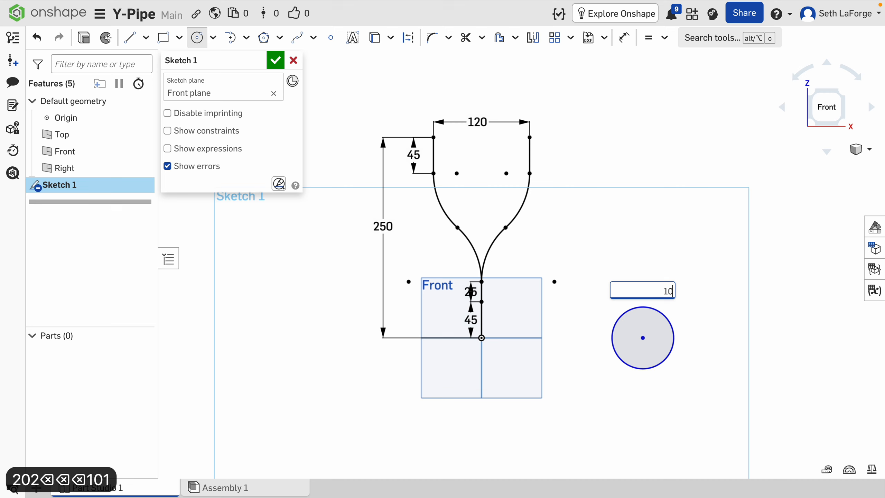
pyautogui.write('1.6')
pyautogui.press('Return')
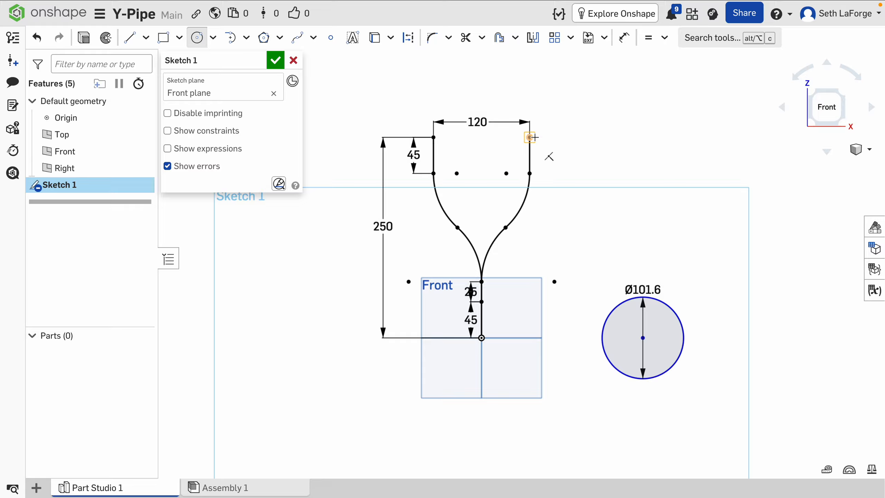
# Sketch a circle of 106.25 mm diameter centered level with the branches' upper ends above the first circle, and accept the sketch.
pyautogui.click(645, 137)
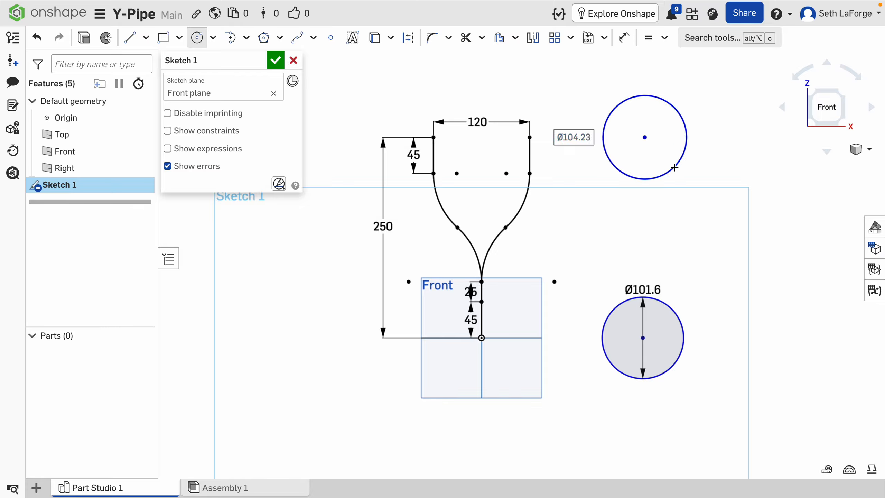
pyautogui.click(675, 167)
pyautogui.write('1065')
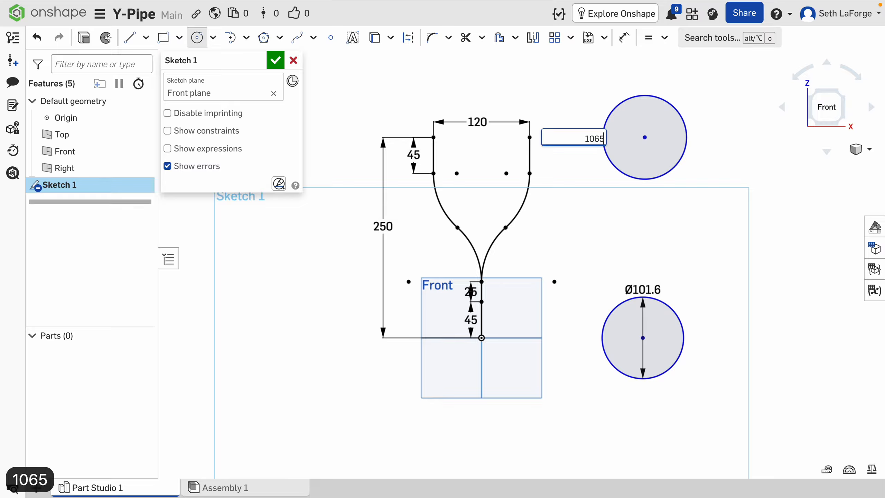
pyautogui.press('BackSpace')
pyautogui.write('.256')
pyautogui.press('BackSpace')
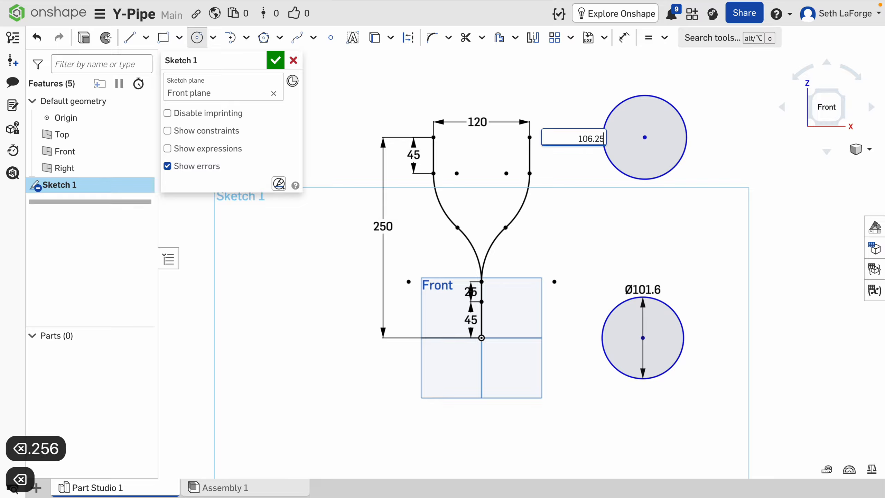
pyautogui.press('Return')
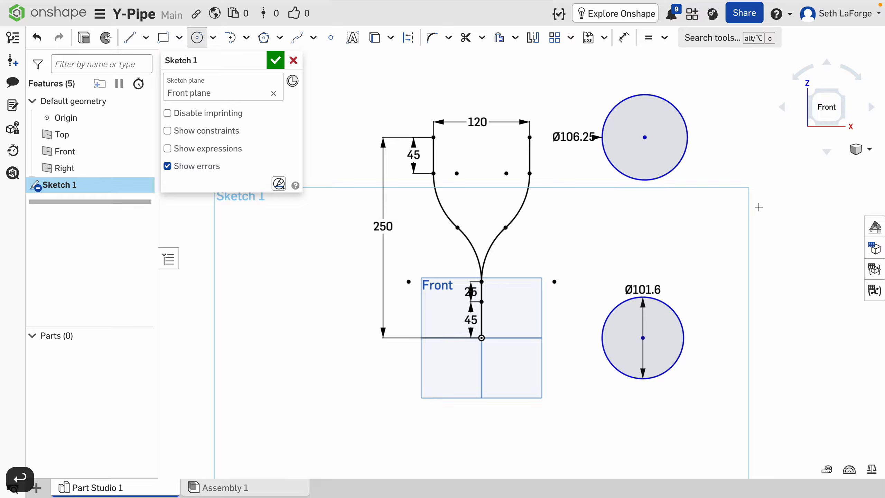
pyautogui.click(275, 60)
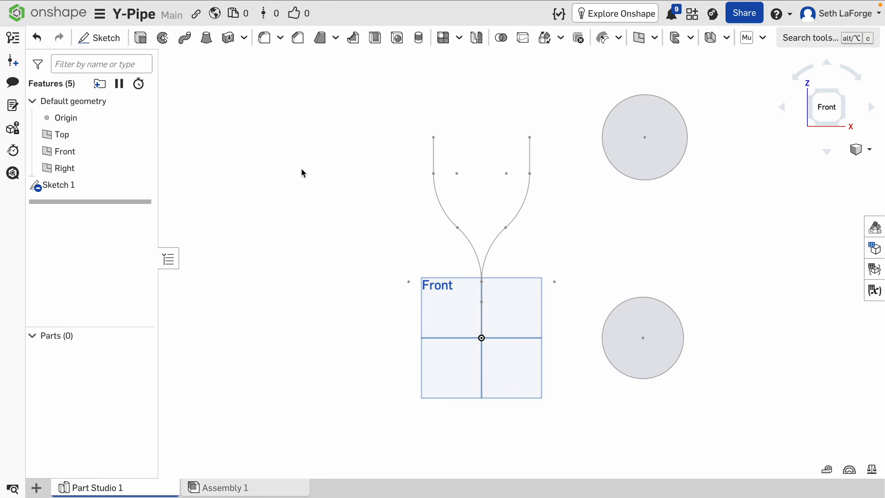
# Start a Pattern & Sweep along curves with the 101.6 mm circle as profile and its center as profile origin mate.
pyautogui.click(763, 37)
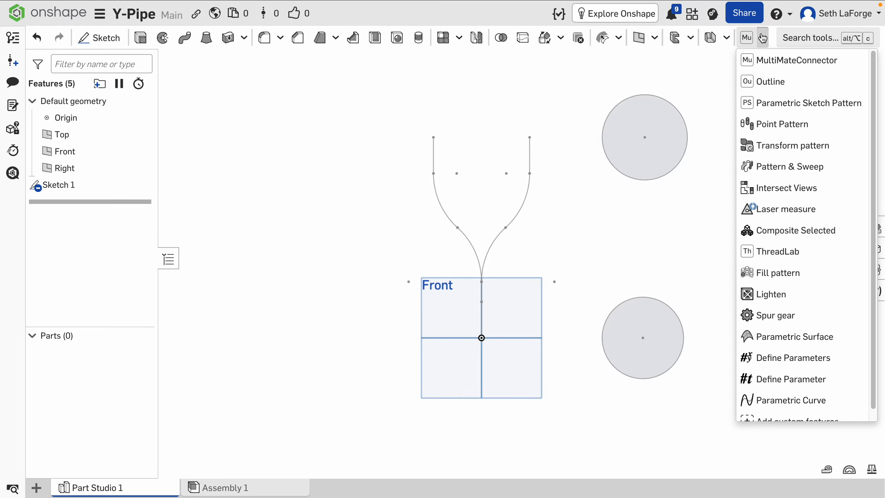
pyautogui.click(790, 166)
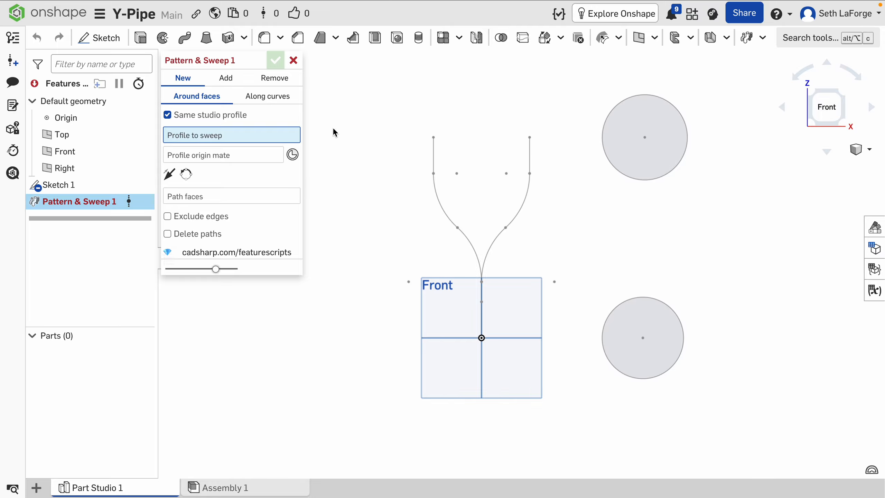
pyautogui.click(248, 99)
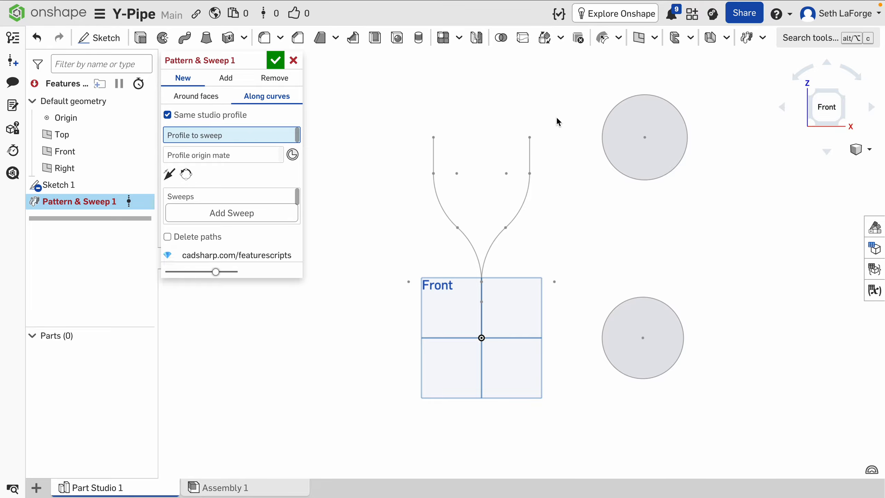
pyautogui.click(662, 321)
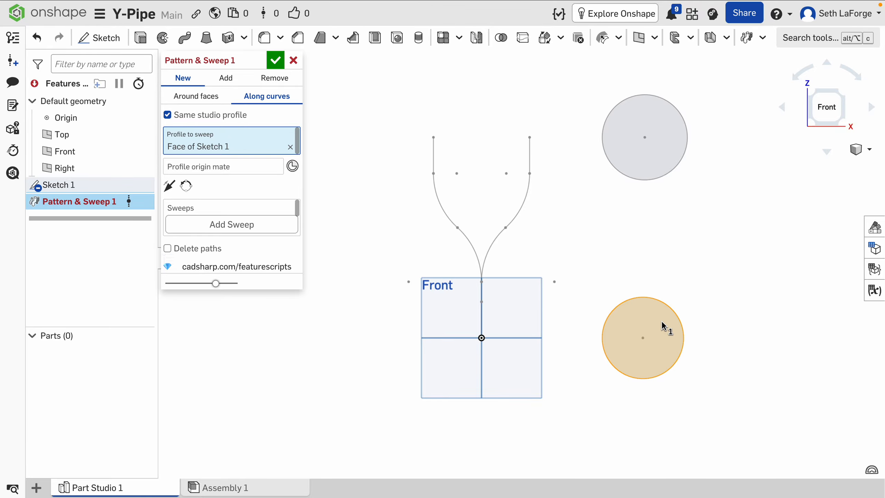
pyautogui.click(292, 167)
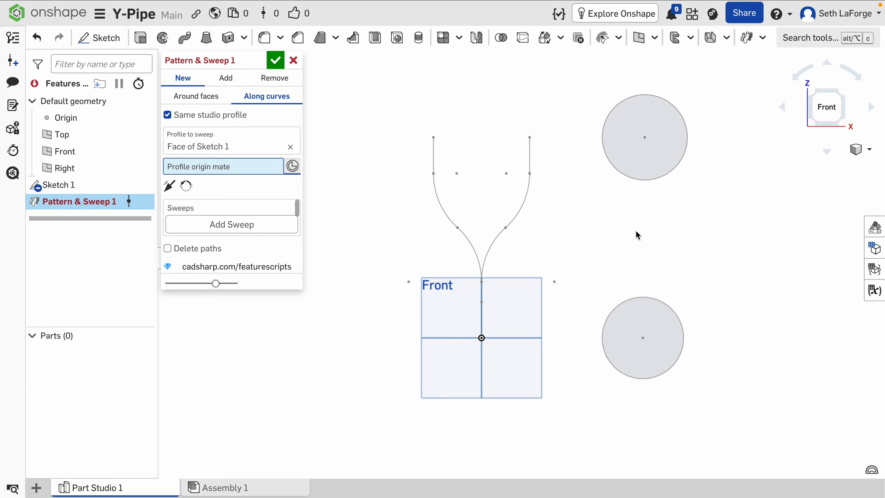
pyautogui.click(653, 337)
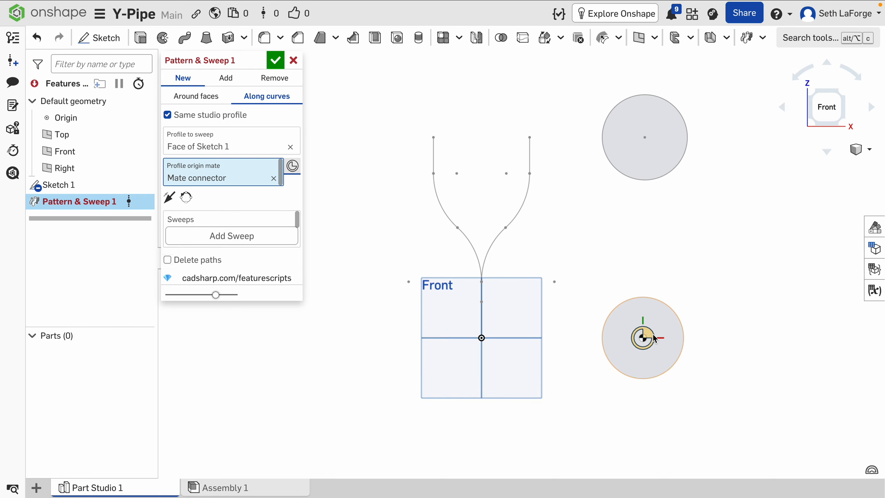
# Add a sweep whose path curves are both lower vertical lines plus the two arcs and upper line of the -X branch.
pyautogui.moveTo(705, 381); pyautogui.dragTo(701, 365, button='right')
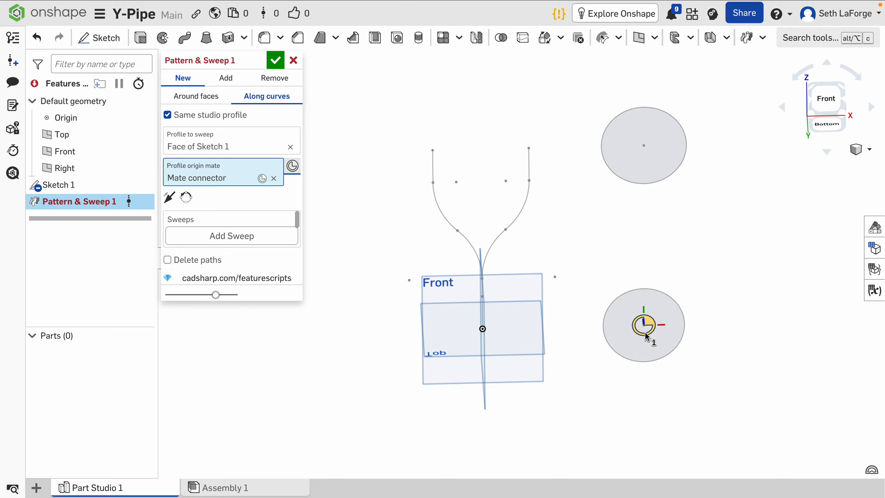
pyautogui.moveTo(653, 342); pyautogui.dragTo(646, 340, button='right')
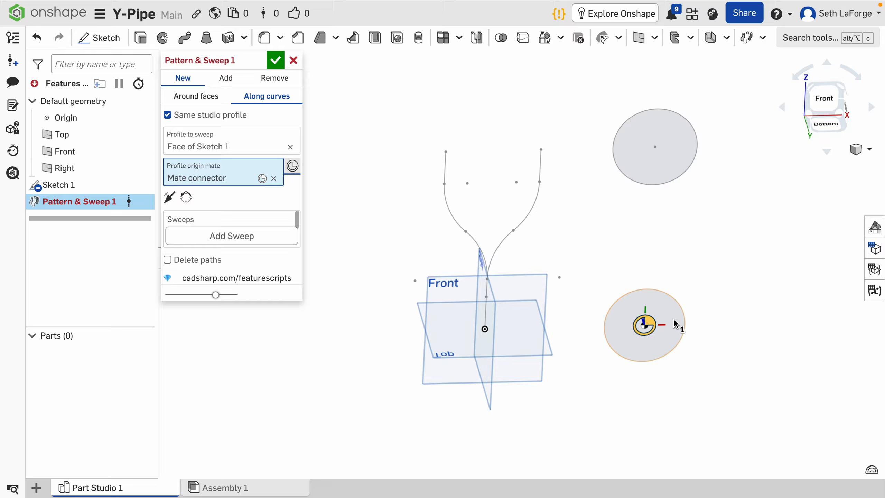
pyautogui.hotkey('shift', '1')
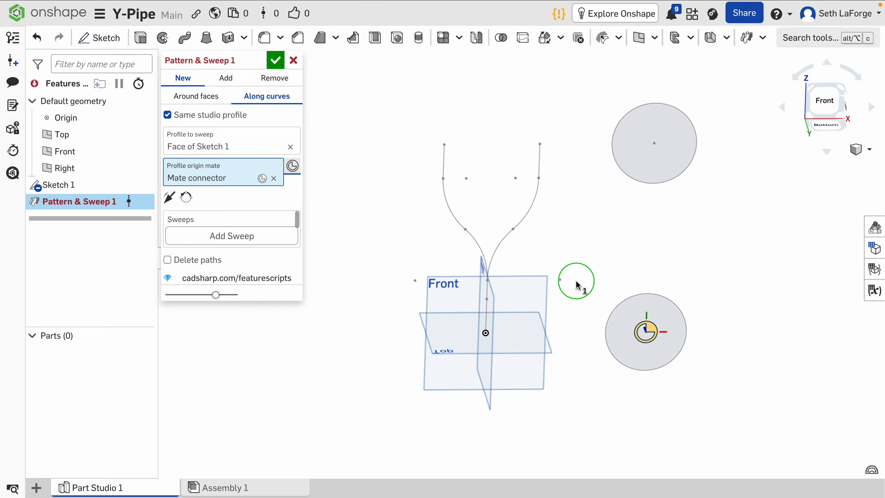
pyautogui.moveTo(581, 308); pyautogui.dragTo(592, 307, button='right')
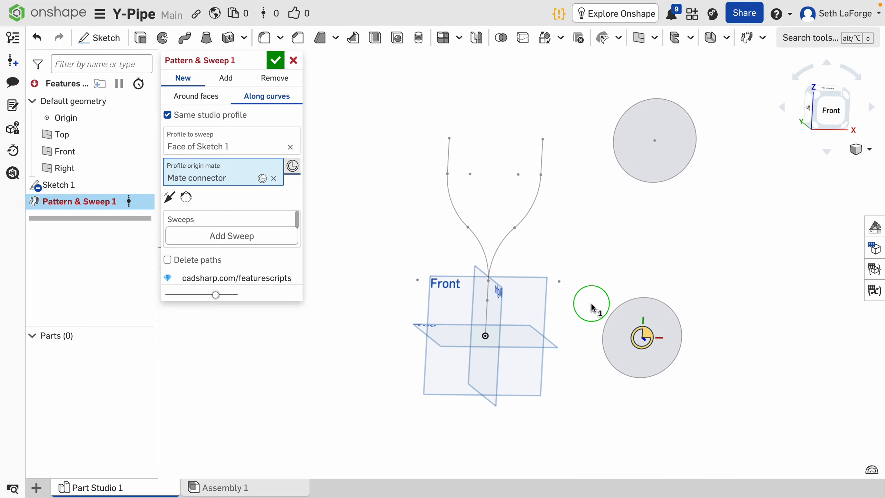
pyautogui.click(217, 241)
pyautogui.click(217, 243)
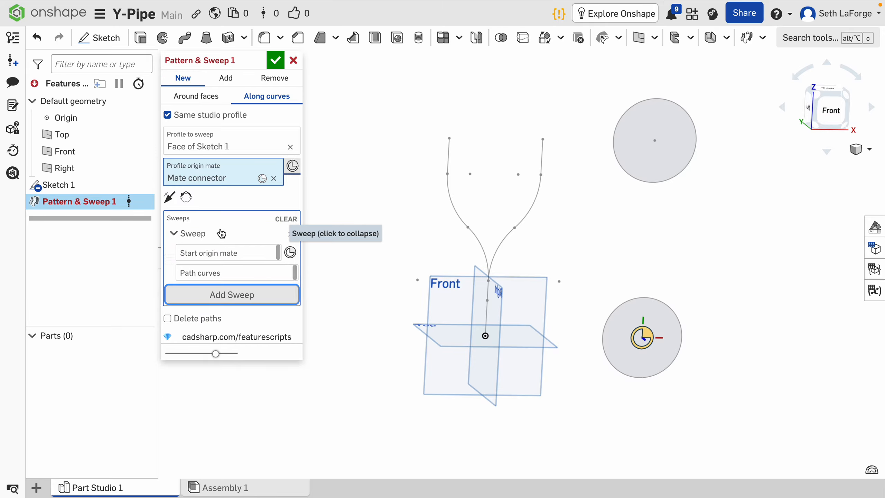
pyautogui.click(248, 275)
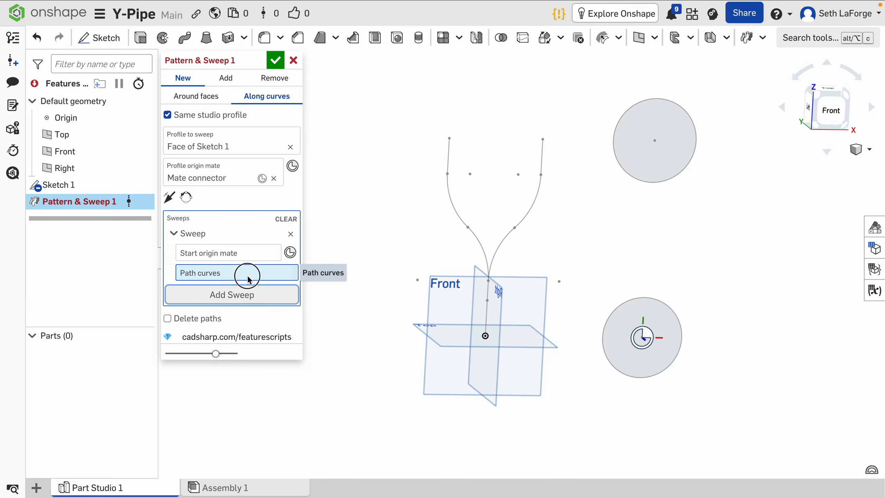
pyautogui.click(488, 320)
pyautogui.click(489, 292)
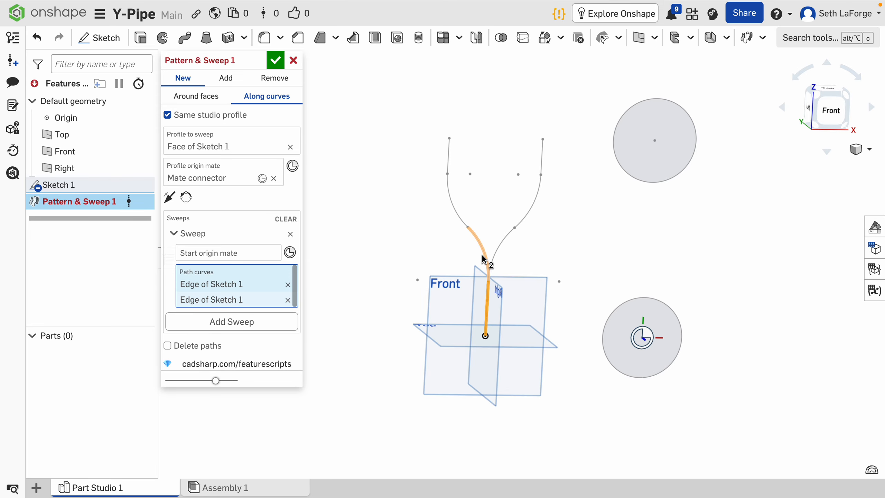
pyautogui.click(482, 256)
pyautogui.click(451, 198)
pyautogui.click(448, 148)
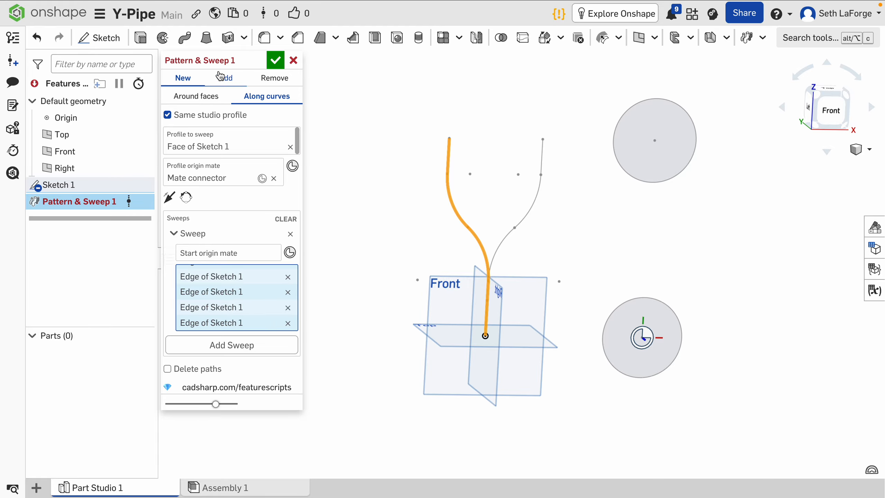
# Set the sweep's start origin mate at the lower end of the vertical path line, at the origin.
pyautogui.moveTo(215, 60)
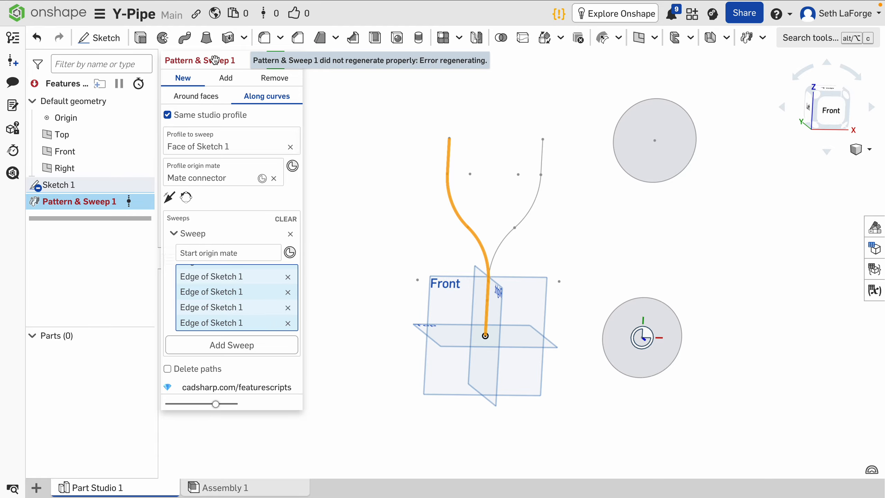
pyautogui.click(292, 253)
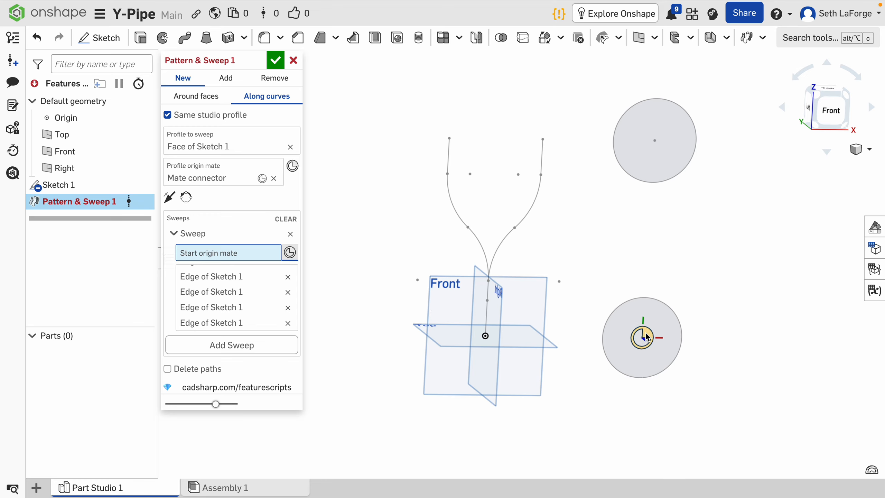
pyautogui.scroll(3, 514, 332)
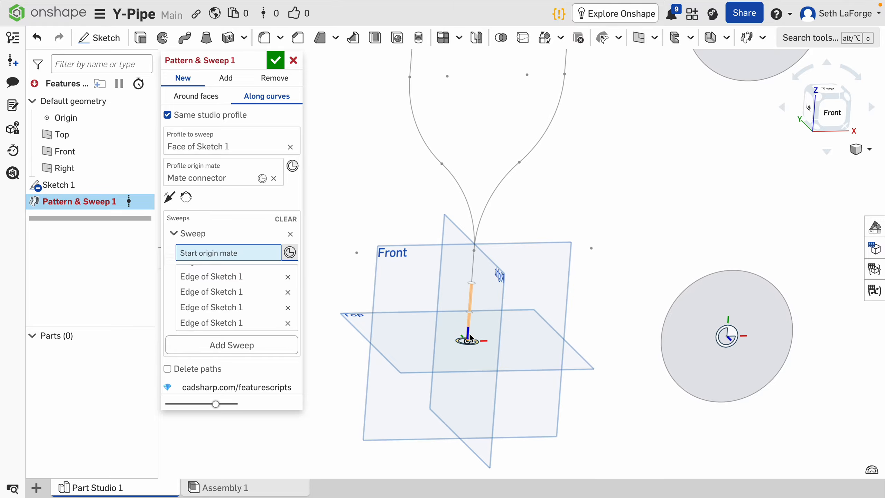
pyautogui.click(468, 340)
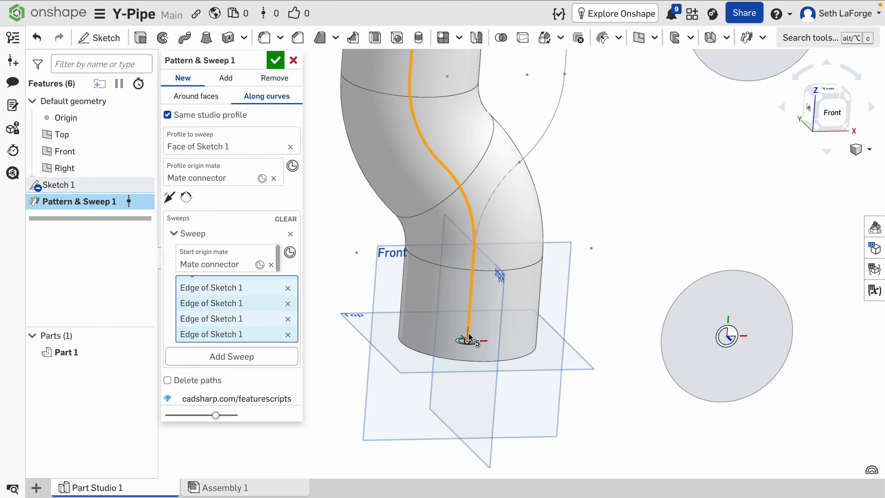
# Add a second sweep with its start origin mate at the lower end of the vertical path line, at the origin.
pyautogui.scroll(-3, 502, 279)
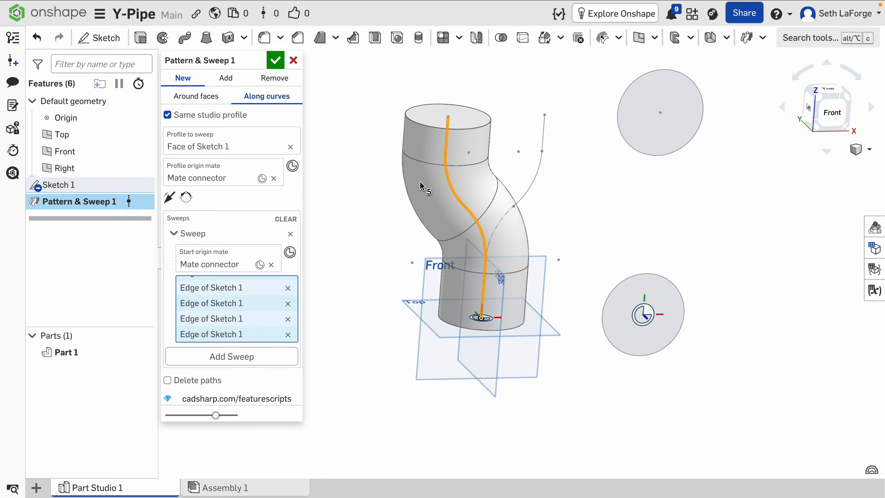
pyautogui.click(230, 362)
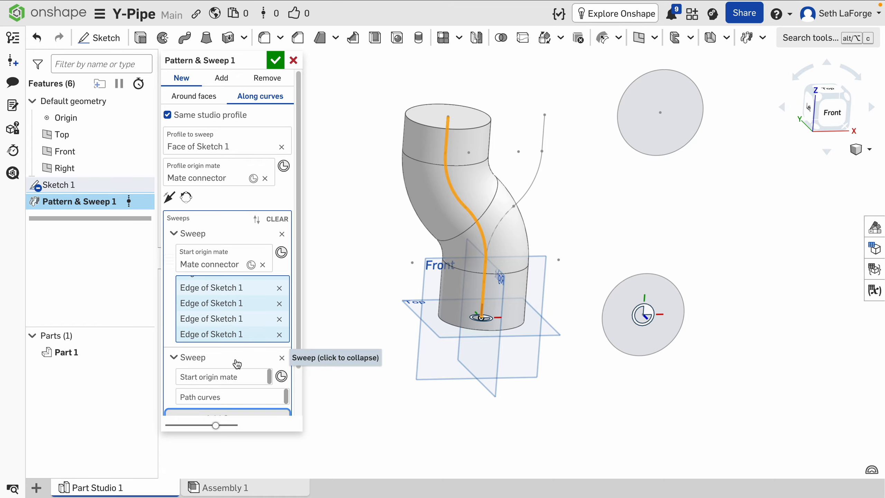
pyautogui.scroll(-2, 237, 364)
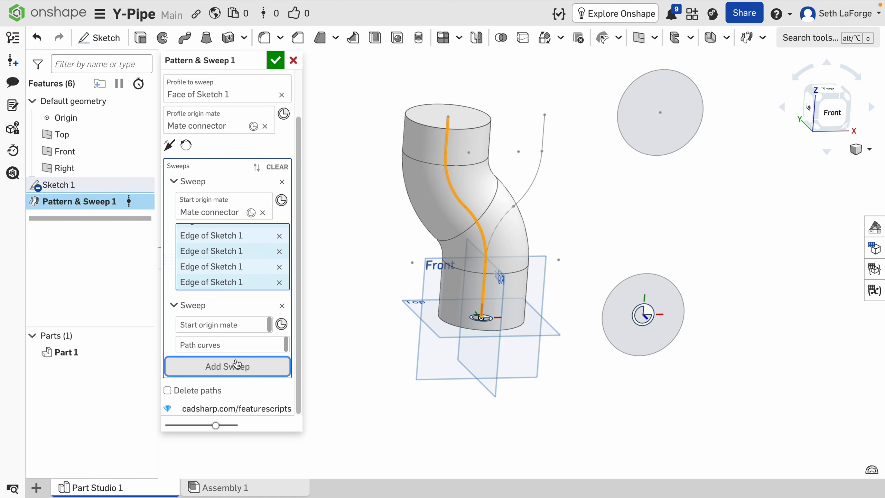
pyautogui.click(279, 326)
pyautogui.scroll(5, 495, 322)
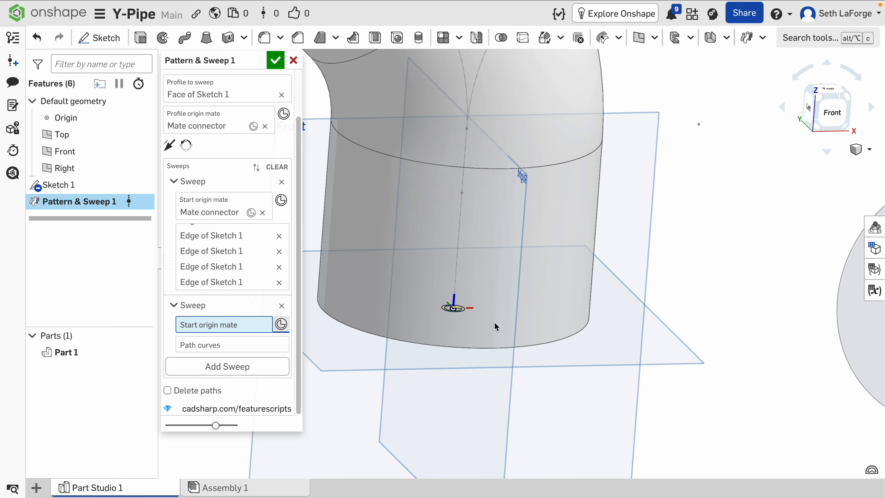
pyautogui.click(459, 309)
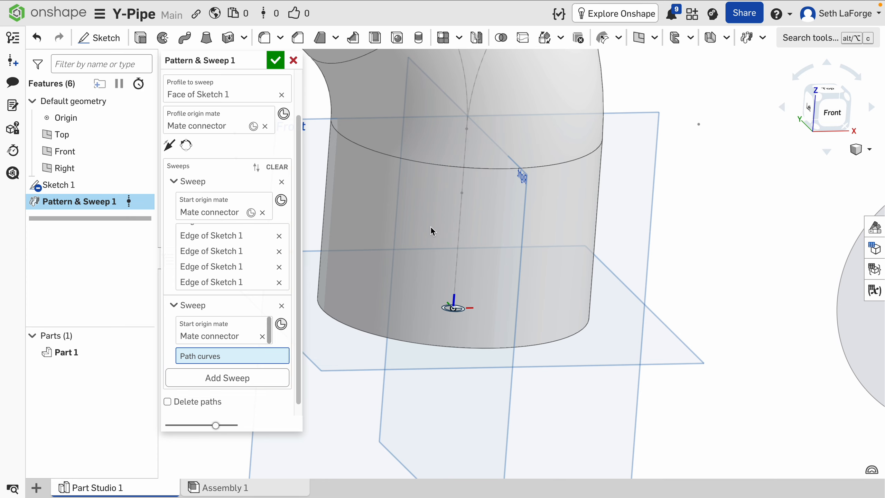
# Select both lower vertical lines plus the two arcs and upper line of the +X branch as the second sweep's path curves.
pyautogui.click(460, 241)
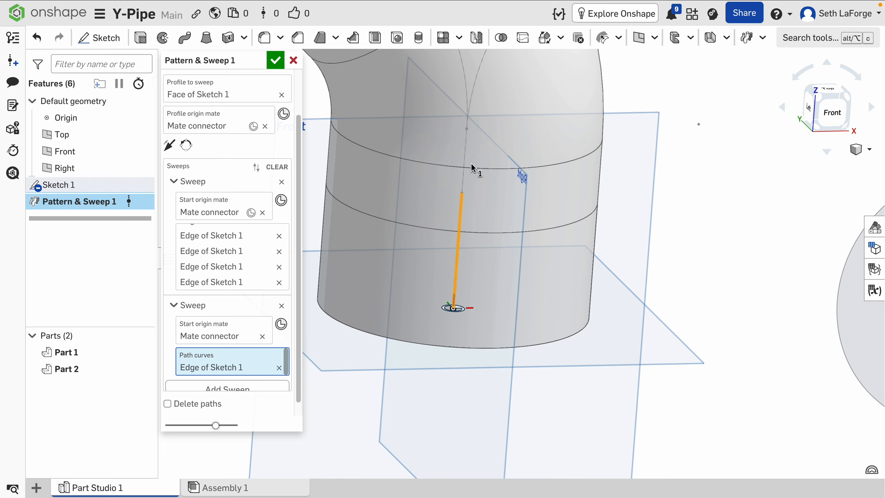
pyautogui.click(466, 153)
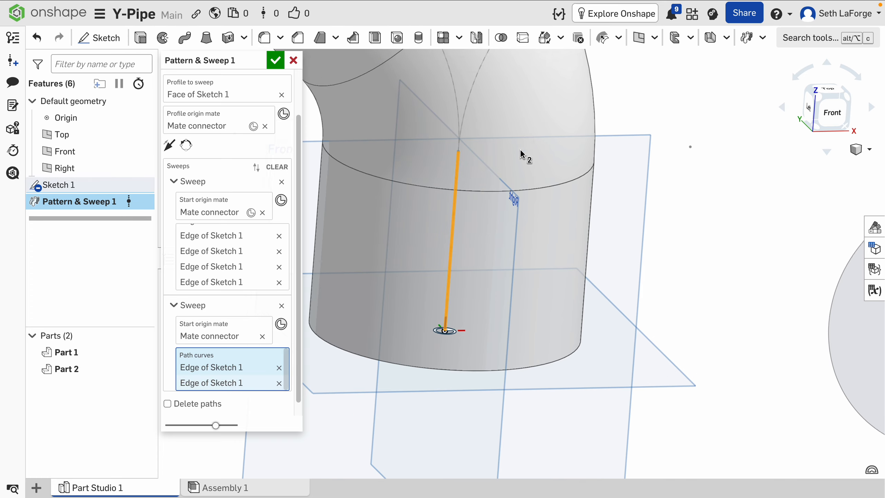
pyautogui.click(484, 158)
pyautogui.scroll(-5, 523, 151)
pyautogui.scroll(-2, 523, 152)
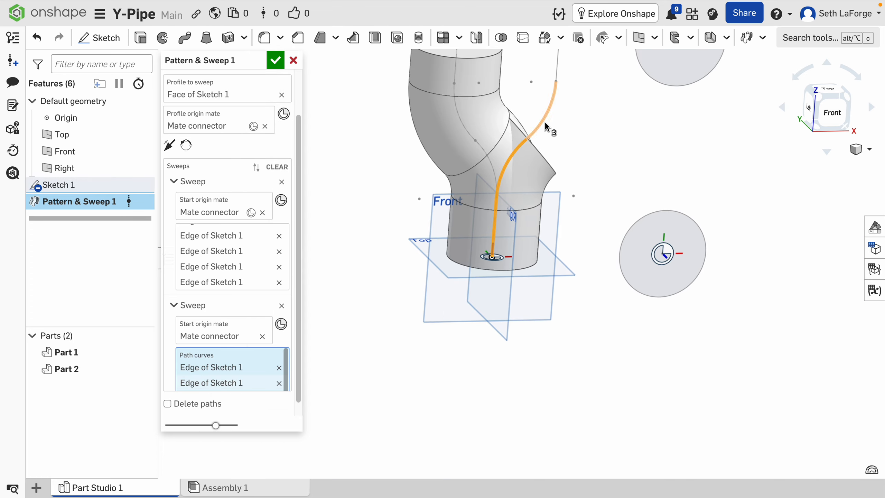
pyautogui.scroll(-2, 572, 169)
pyautogui.moveTo(573, 169); pyautogui.dragTo(541, 224, button='middle')
pyautogui.click(541, 229)
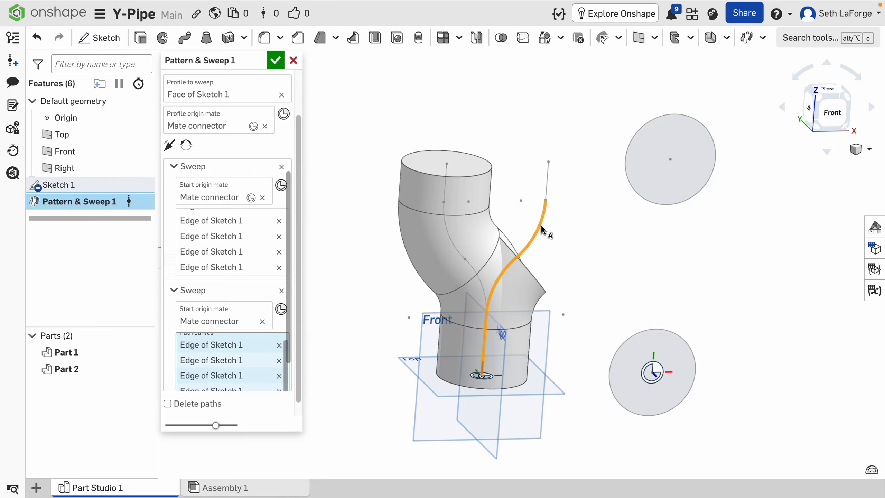
pyautogui.click(547, 181)
pyautogui.moveTo(542, 292); pyautogui.dragTo(530, 291, button='right')
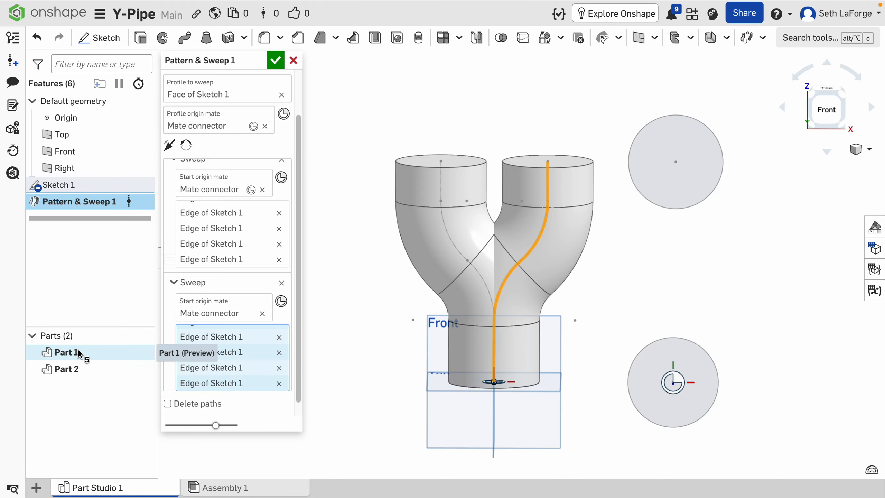
# Set the Pattern & Sweep result to Add so both branches merge into one part, and accept the feature.
pyautogui.scroll(1, 186, 163)
pyautogui.scroll(2, 191, 152)
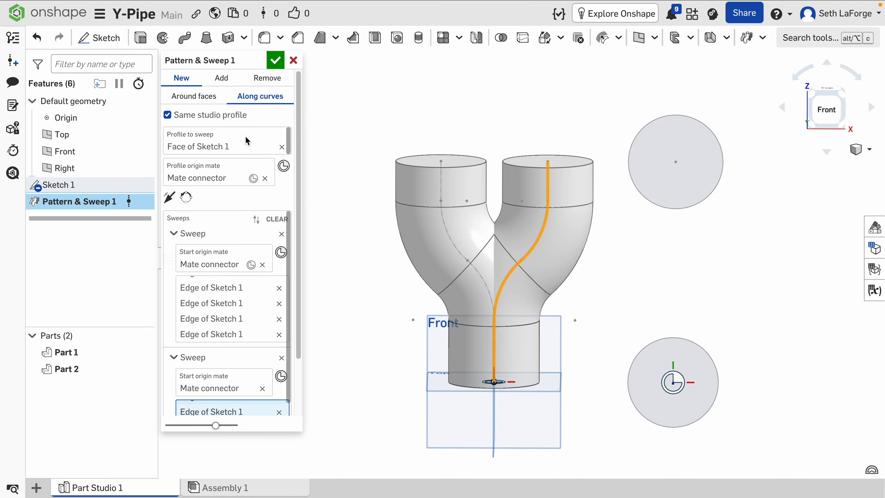
pyautogui.click(221, 79)
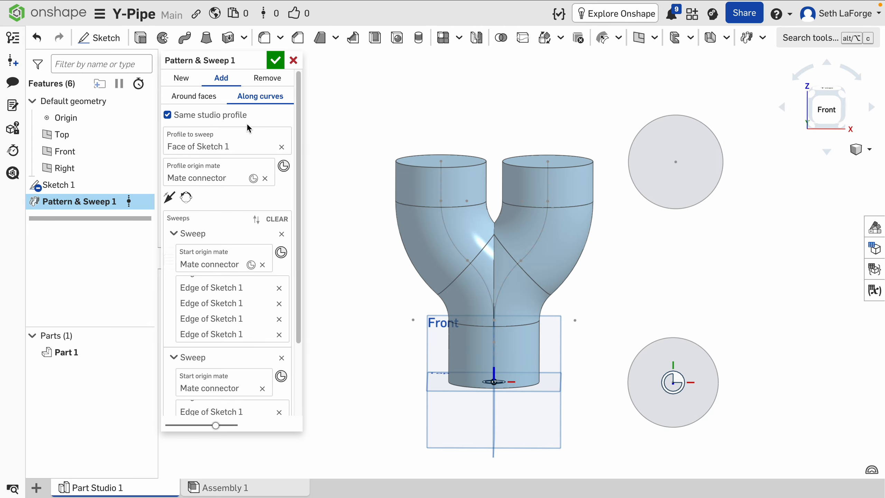
pyautogui.click(274, 61)
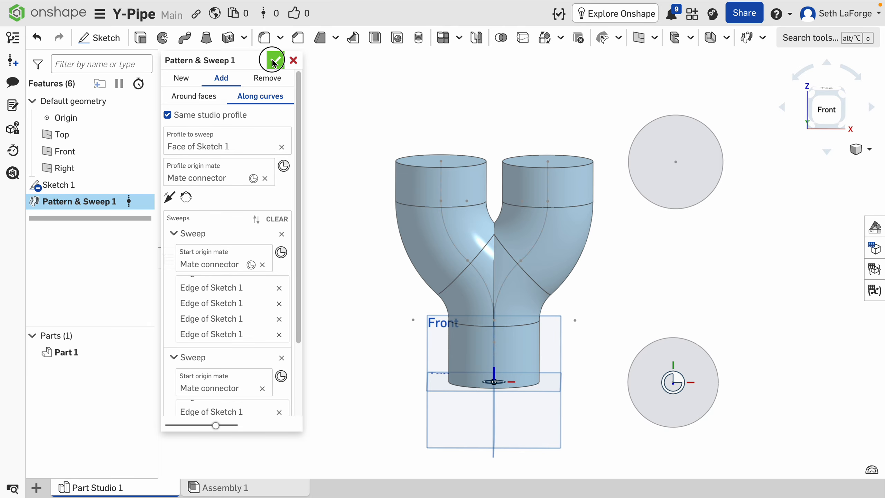
pyautogui.moveTo(528, 276); pyautogui.dragTo(531, 279, button='right')
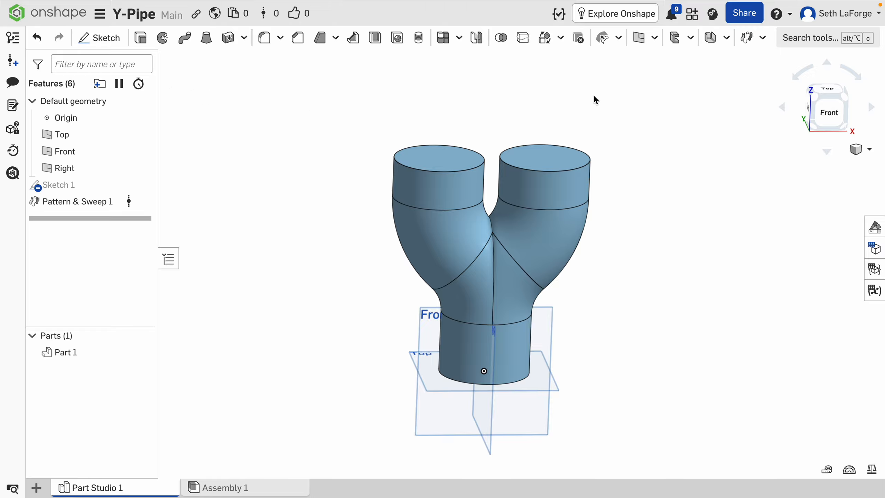
# Start another Pattern & Sweep, show Sketch 1, and use the 106.25 mm circle as profile with its center as profile origin mate.
pyautogui.click(747, 39)
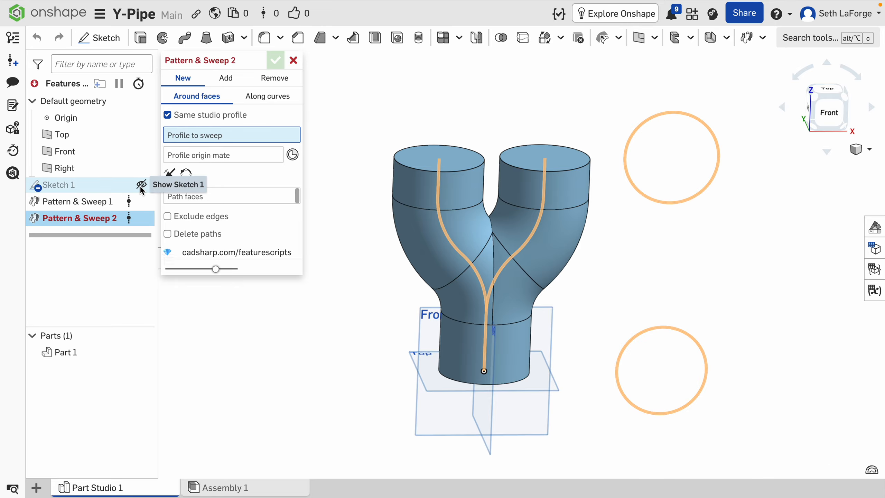
pyautogui.click(130, 185)
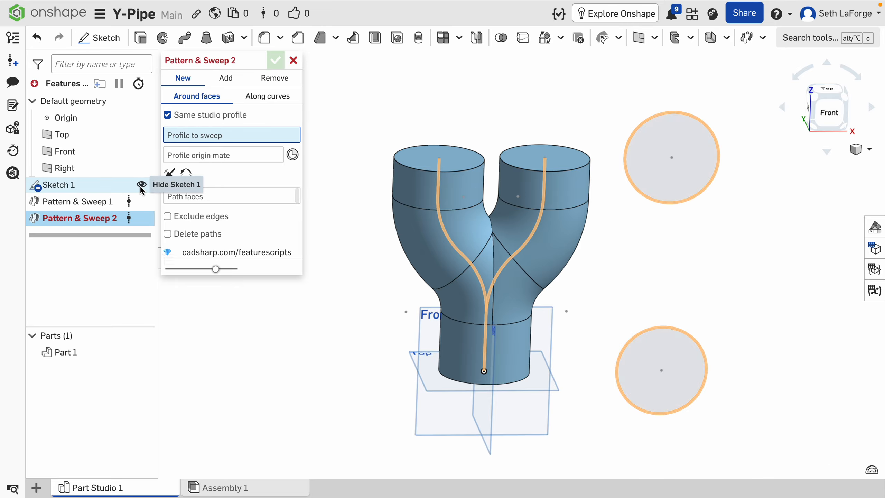
pyautogui.click(677, 174)
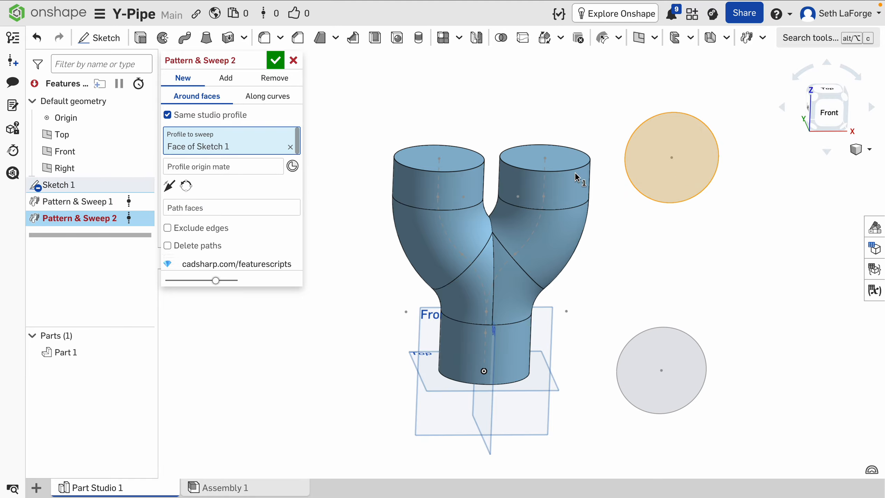
pyautogui.click(292, 166)
pyautogui.click(683, 168)
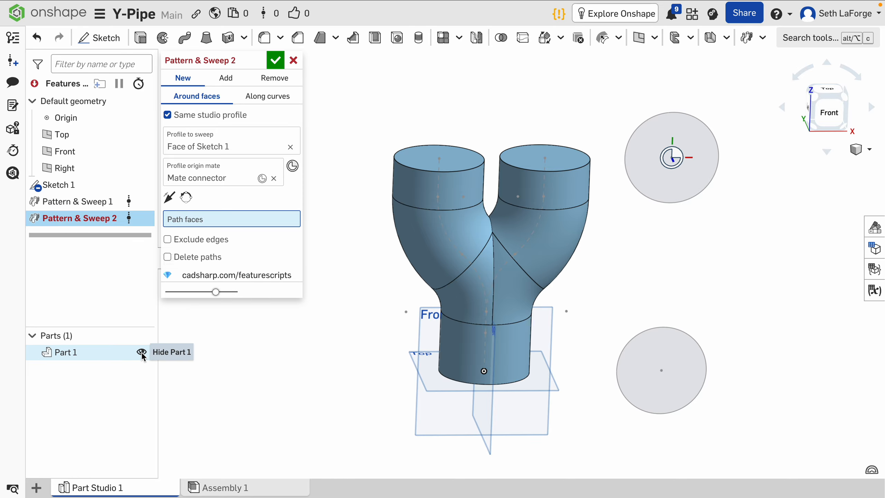
# With Part 1 hidden, add an along-curves sweep whose start origin mate is the upper end of the -X branch line.
pyautogui.click(142, 351)
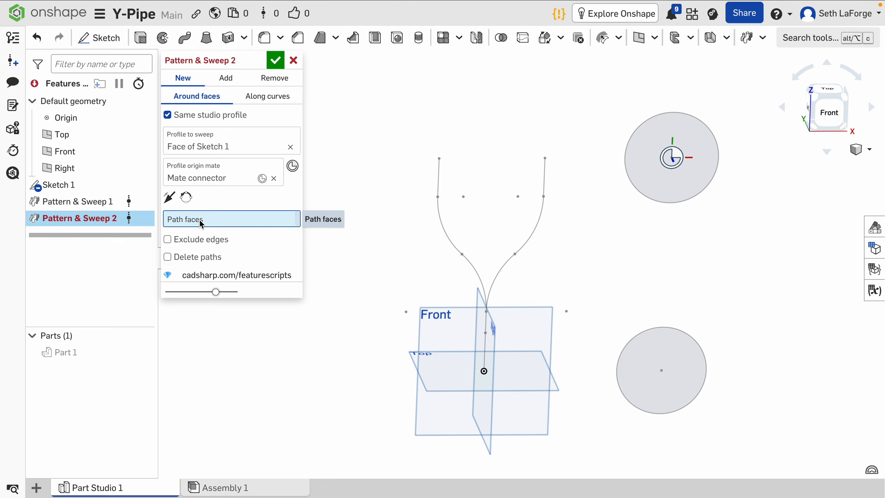
pyautogui.click(258, 99)
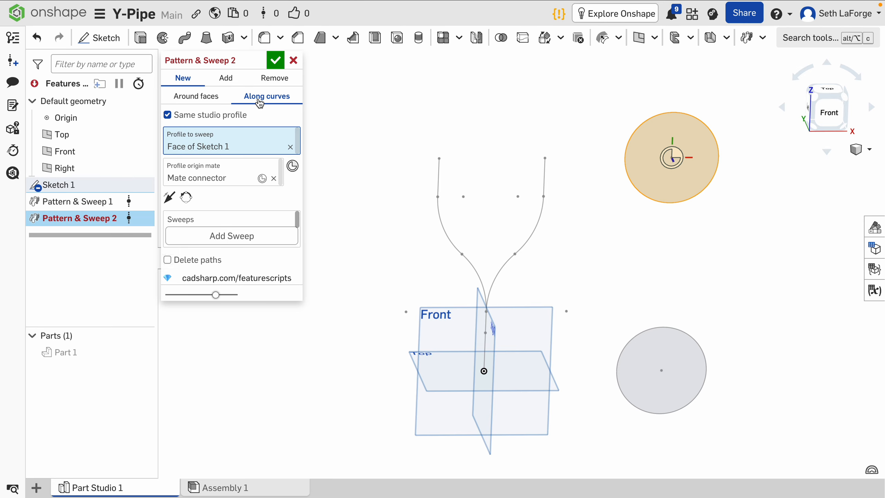
pyautogui.click(217, 238)
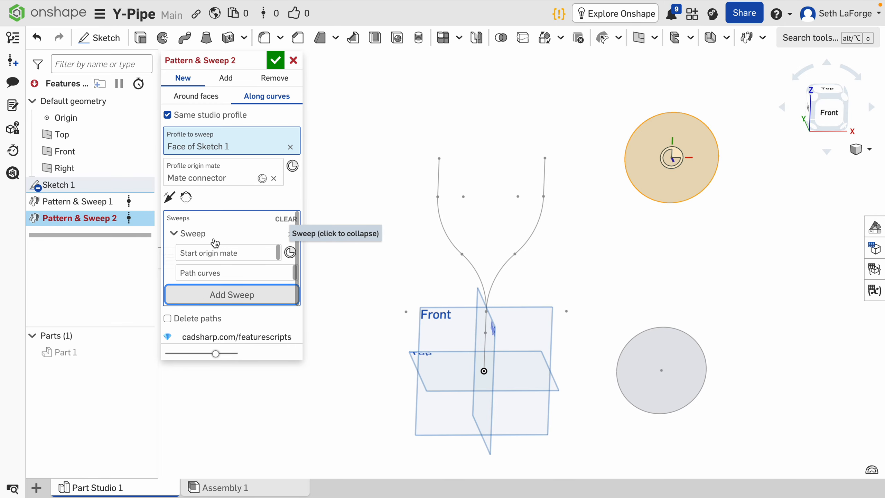
pyautogui.click(286, 251)
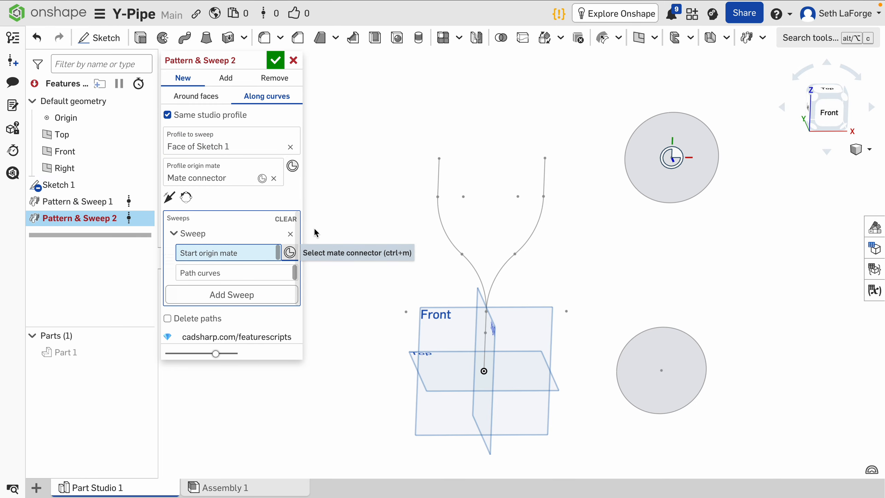
pyautogui.click(437, 172)
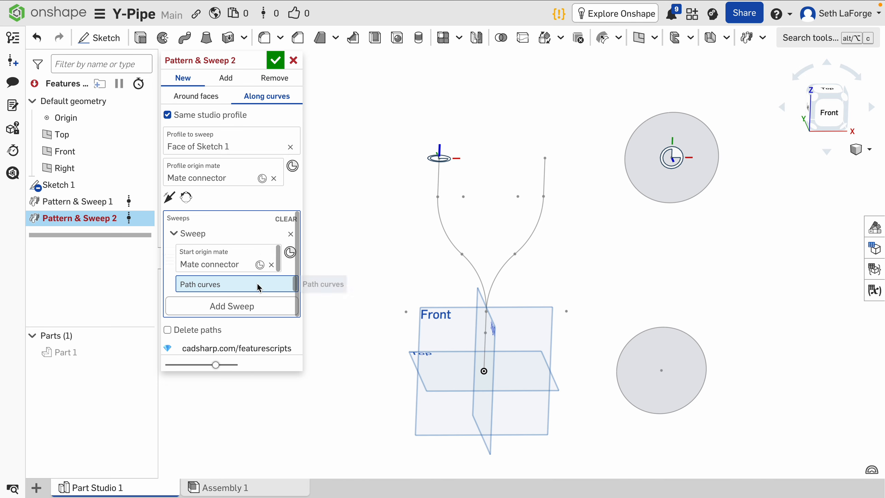
# Select the -X branch's upper line, its two arcs and the upper short vertical line as path curves, and add a second sweep.
pyautogui.click(438, 176)
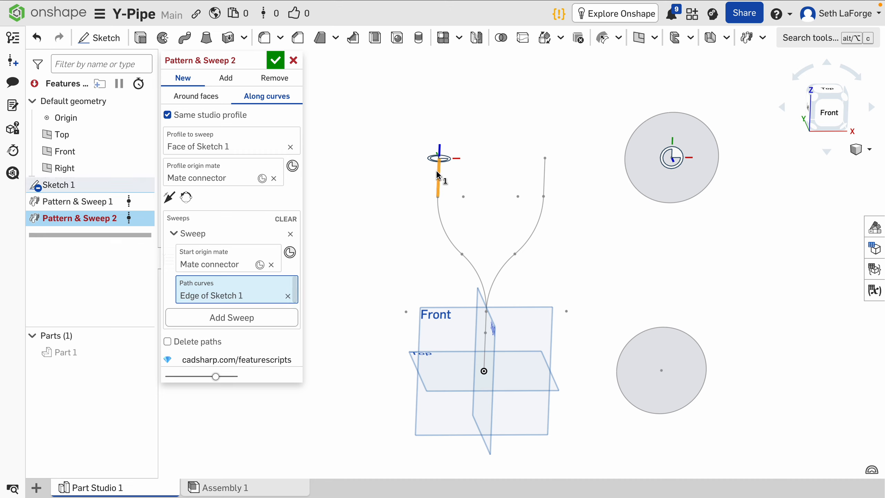
pyautogui.click(443, 222)
pyautogui.click(472, 269)
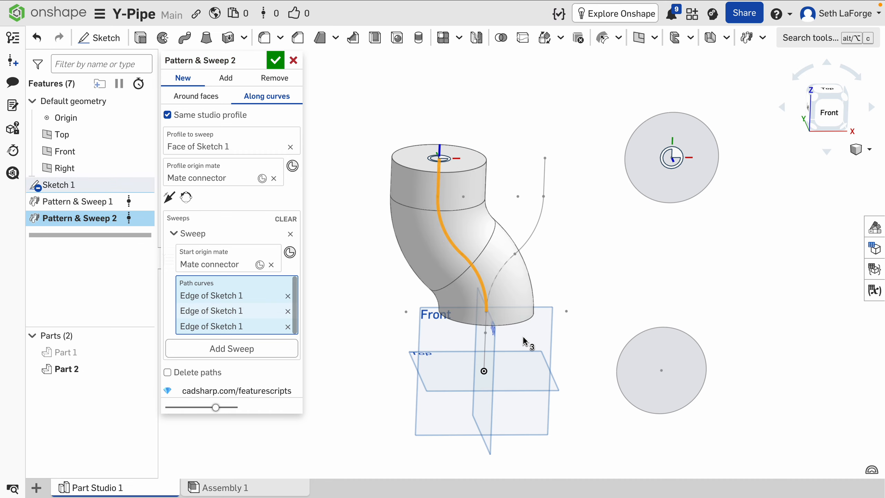
pyautogui.moveTo(524, 341)
pyautogui.mouseDown(button='right')
pyautogui.moveTo(510, 336)
pyautogui.moveTo(518, 326)
pyautogui.moveTo(514, 333)
pyautogui.mouseUp(button='right')
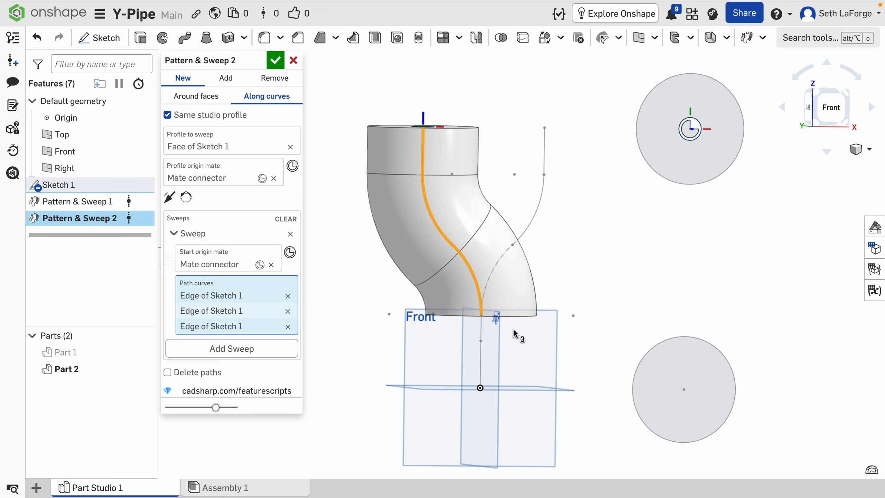
pyautogui.click(481, 330)
pyautogui.moveTo(639, 264); pyautogui.dragTo(627, 268, button='right')
pyautogui.click(257, 356)
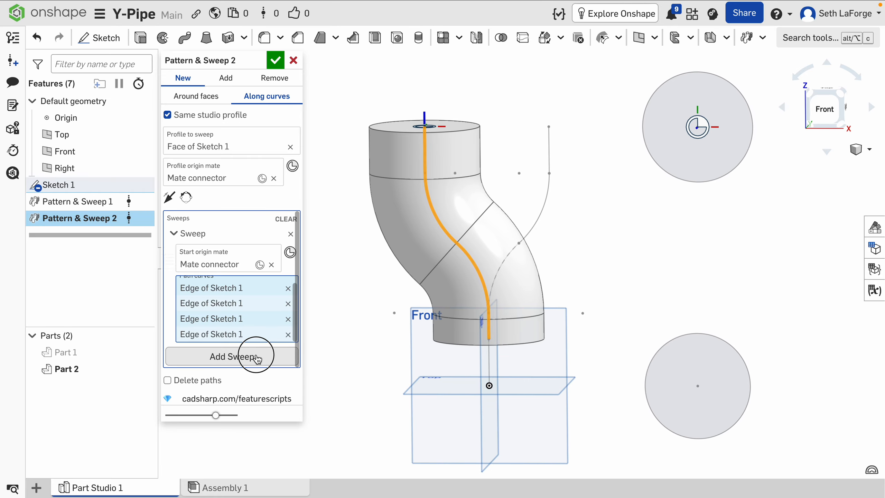
pyautogui.click(547, 141)
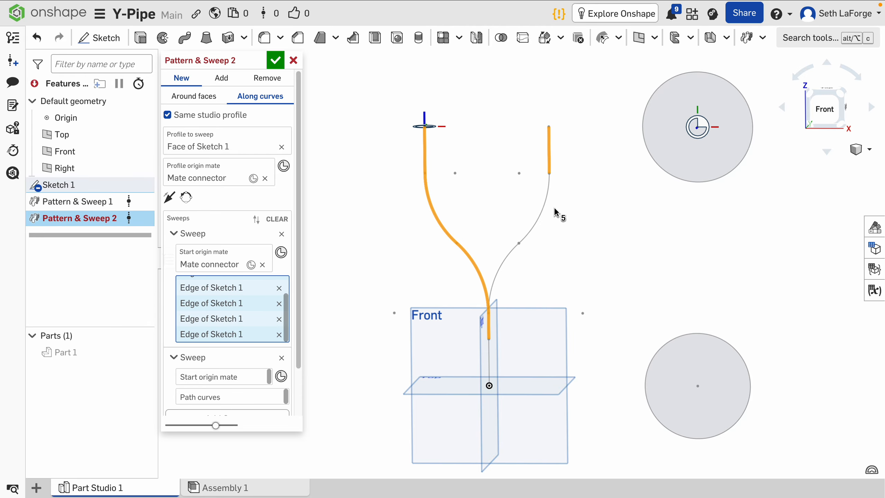
pyautogui.click(545, 203)
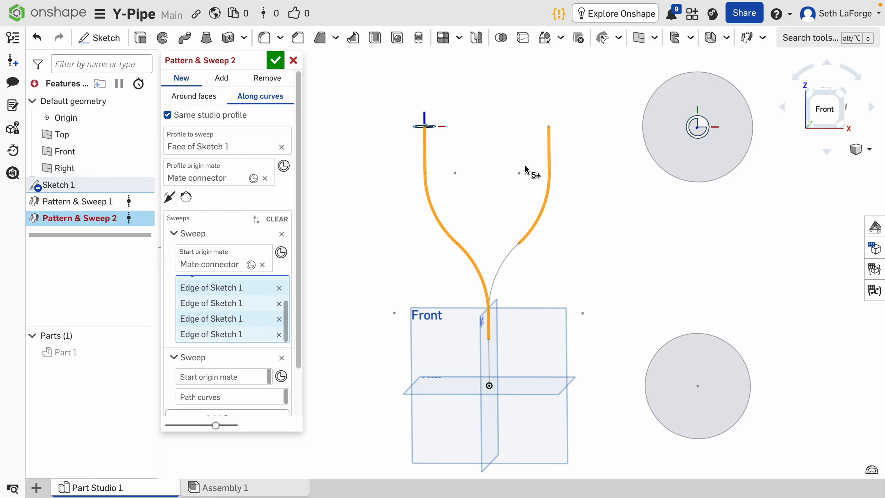
pyautogui.click(510, 257)
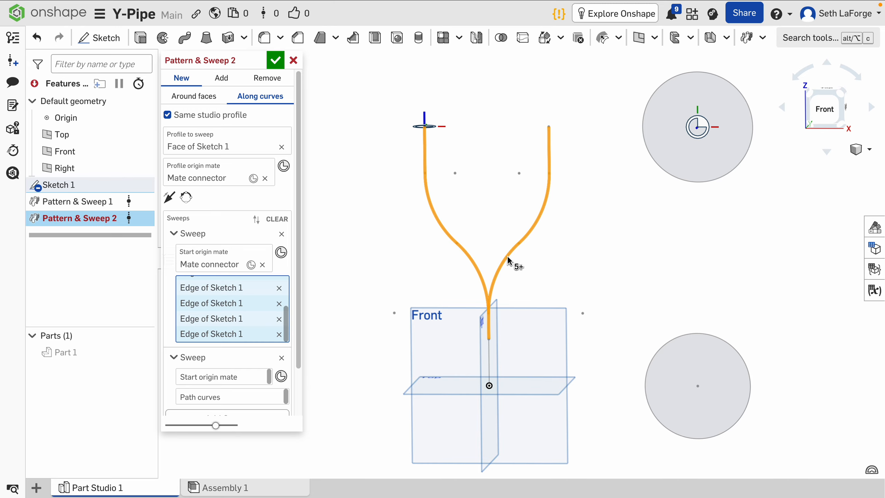
pyautogui.click(489, 327)
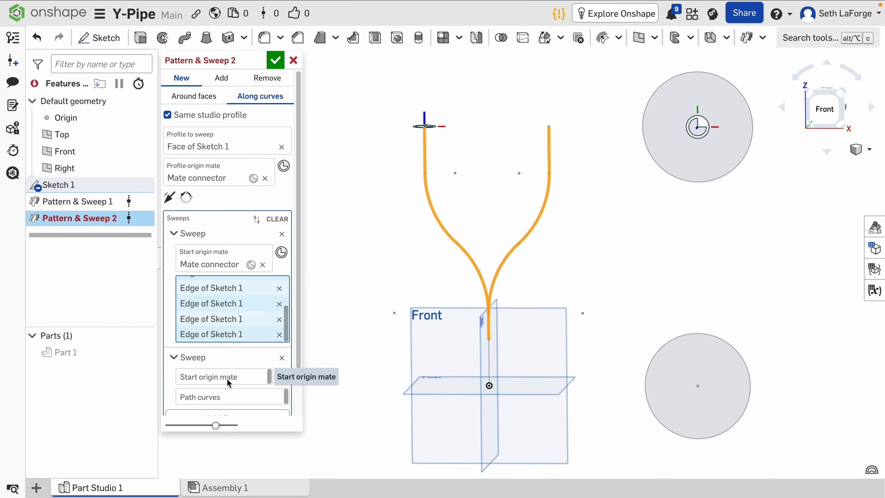
# Remove the +X branch curves and the short vertical line from the first sweep's path, keeping the -X branch's upper line and two arcs.
pyautogui.scroll(-2, 227, 378)
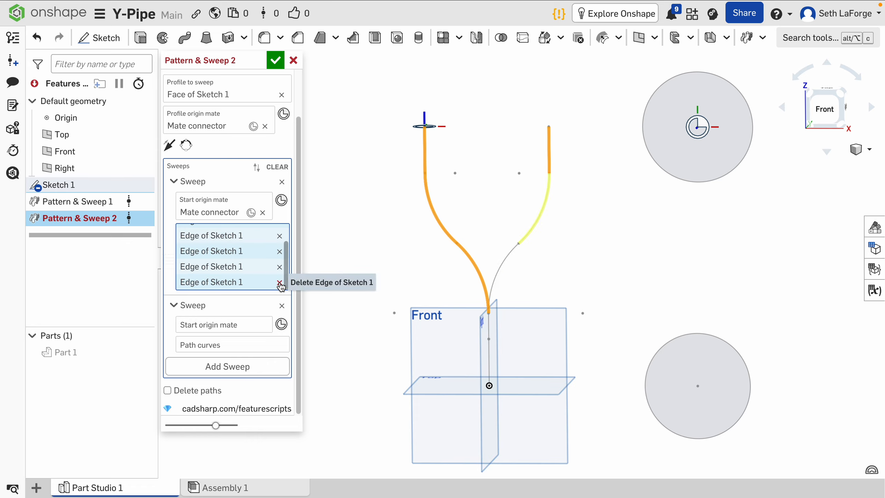
pyautogui.click(280, 283)
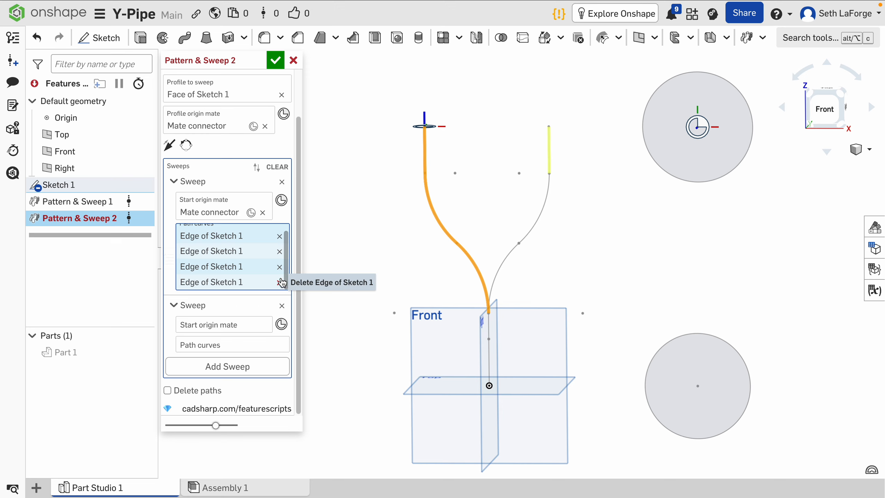
pyautogui.click(280, 283)
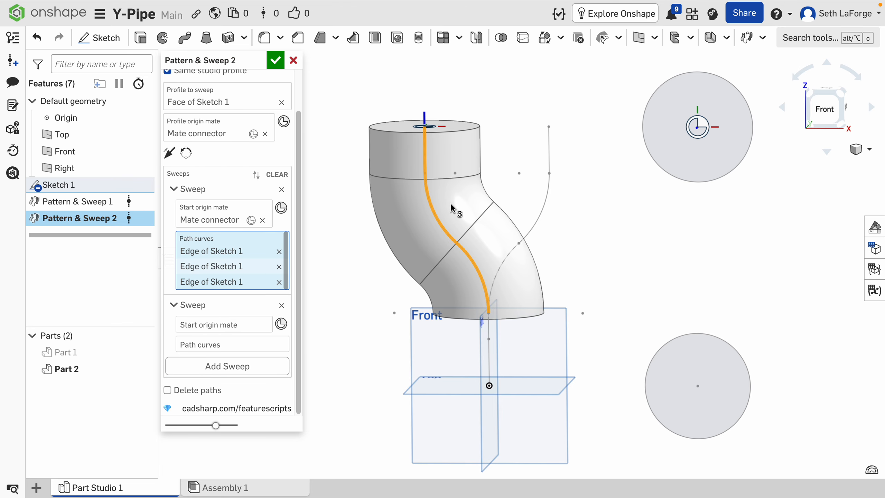
# Set the second sweep's start origin mate at the +X branch line's upper end, with that line and the branch's two arcs as path curves.
pyautogui.click(222, 347)
pyautogui.click(223, 326)
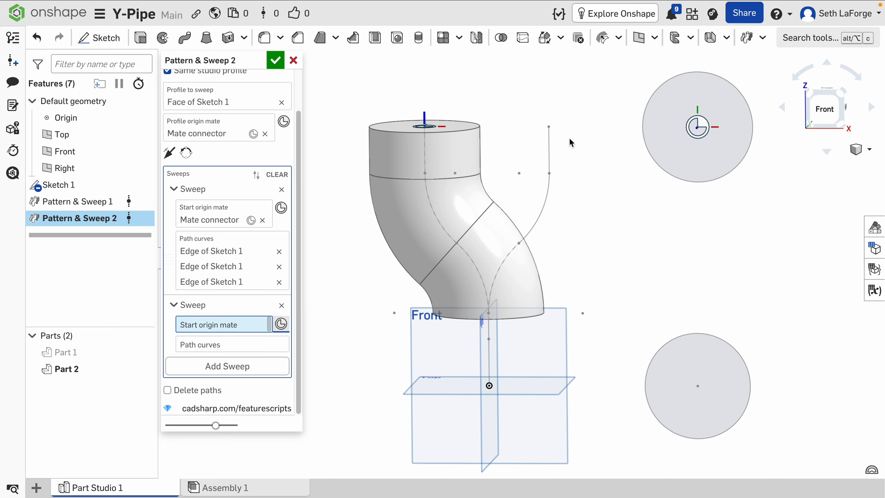
pyautogui.click(550, 134)
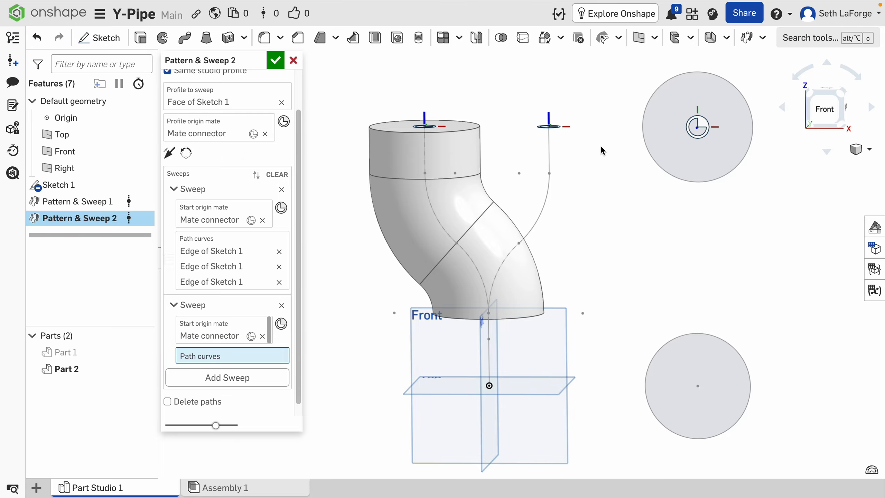
pyautogui.scroll(1, 601, 150)
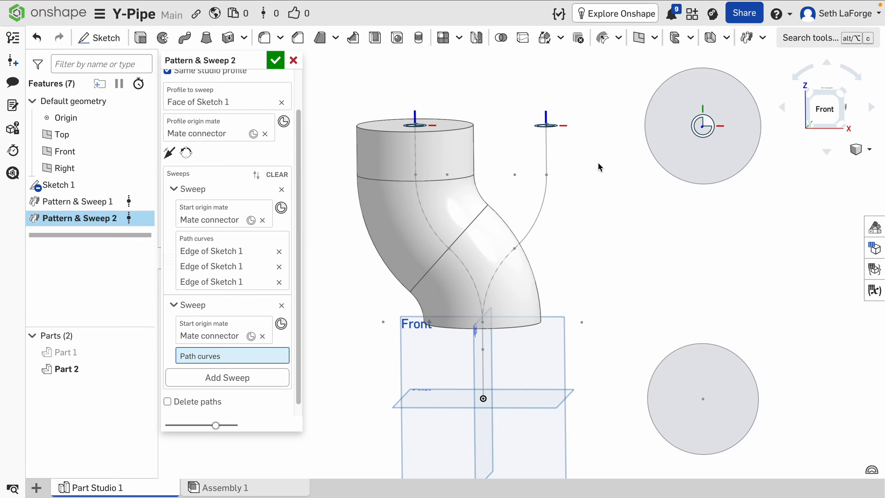
pyautogui.click(547, 157)
pyautogui.click(540, 212)
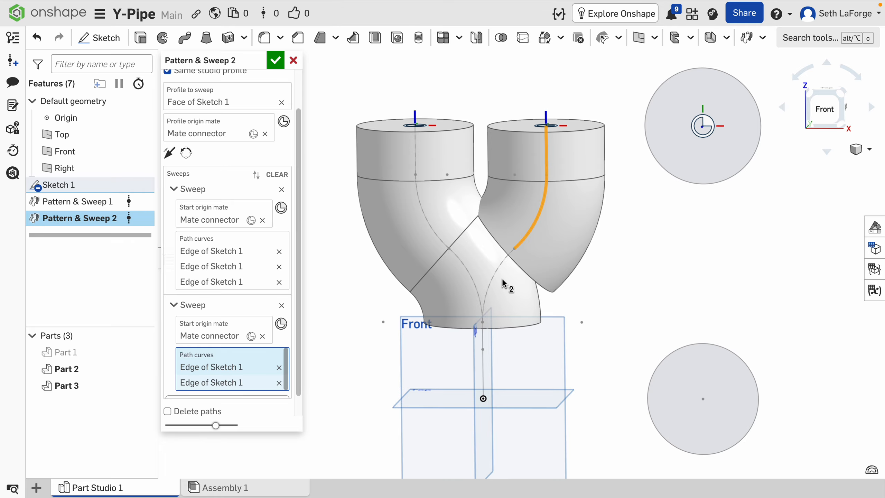
pyautogui.click(494, 282)
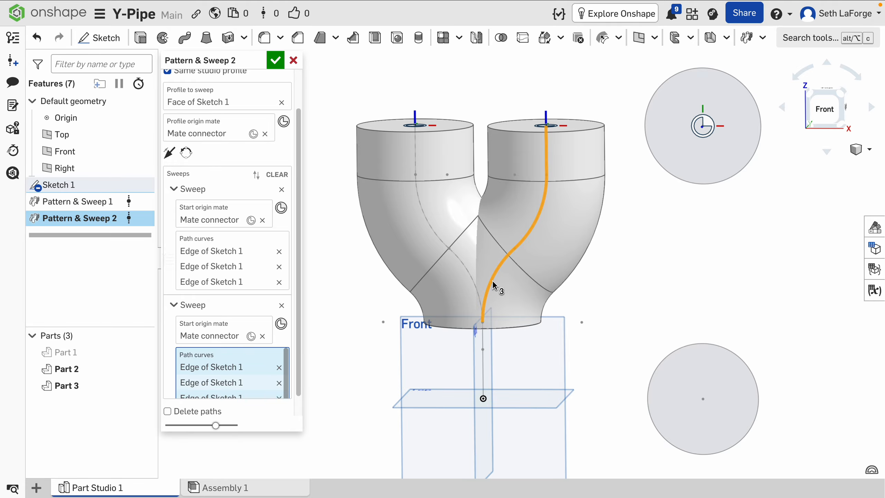
# Add the upper short vertical centerline segment to the path curves of both branch sweeps.
pyautogui.click(482, 340)
pyautogui.click(246, 277)
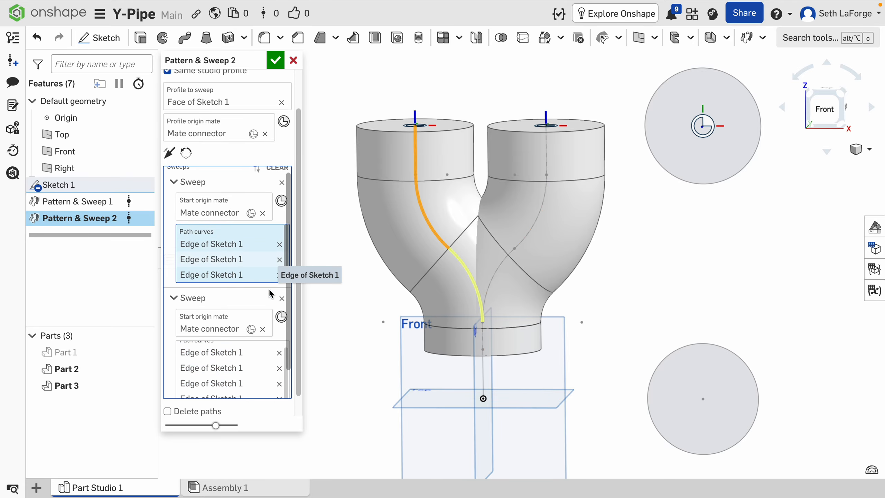
pyautogui.click(473, 343)
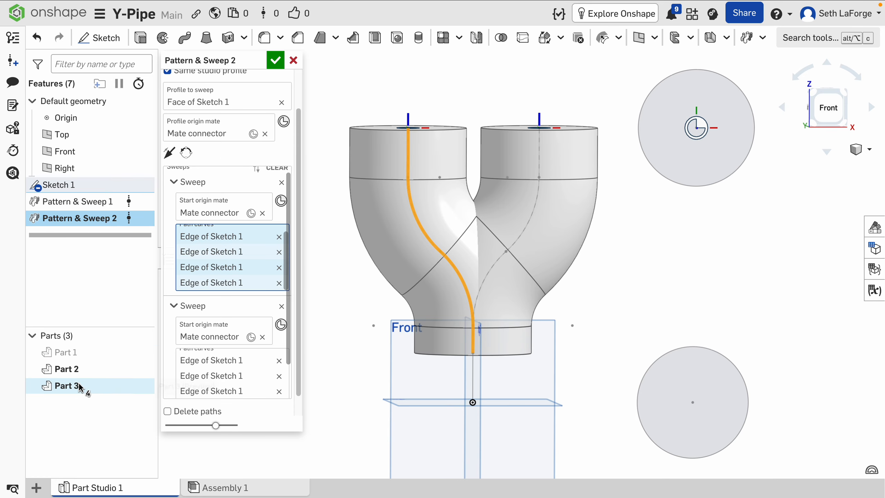
# Change the Pattern & Sweep operation to Add, show Part 1, and merge the branch sweeps into it.
pyautogui.scroll(2, 255, 136)
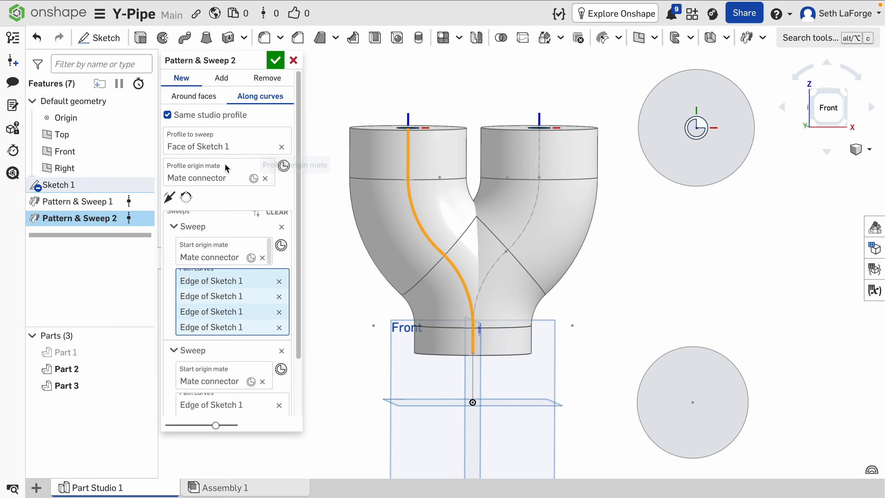
pyautogui.click(230, 79)
pyautogui.scroll(-3, 282, 188)
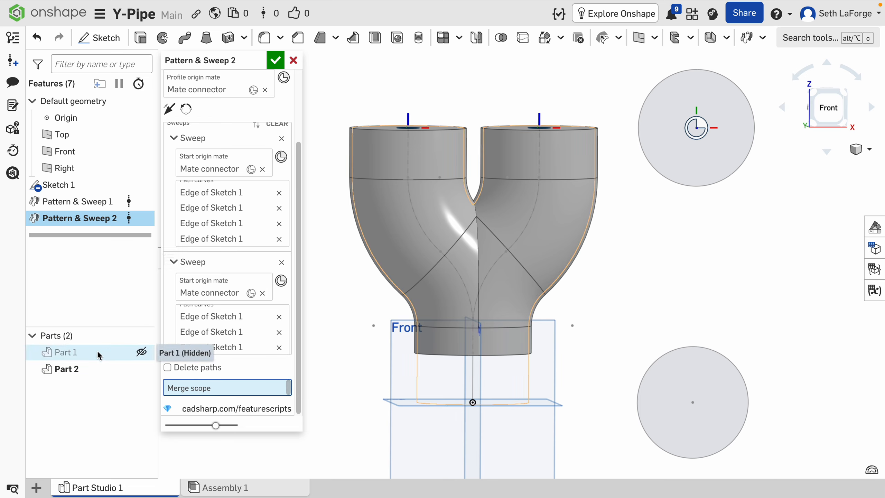
pyautogui.click(141, 352)
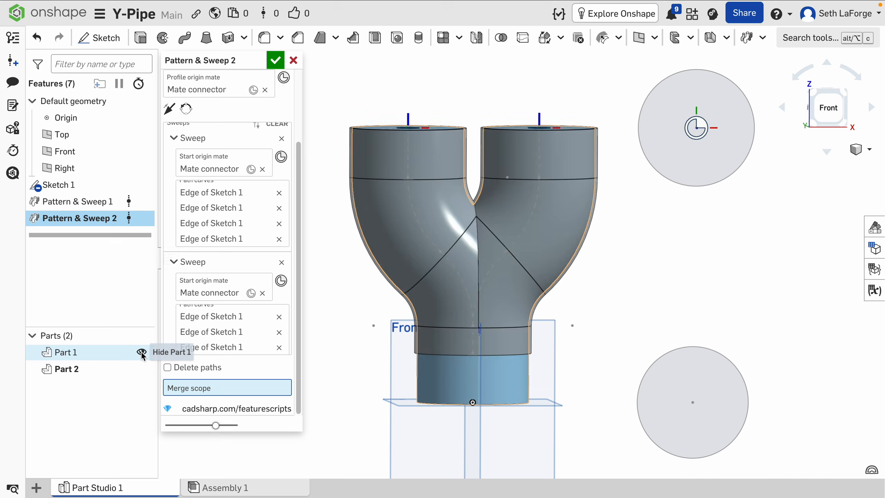
pyautogui.click(79, 357)
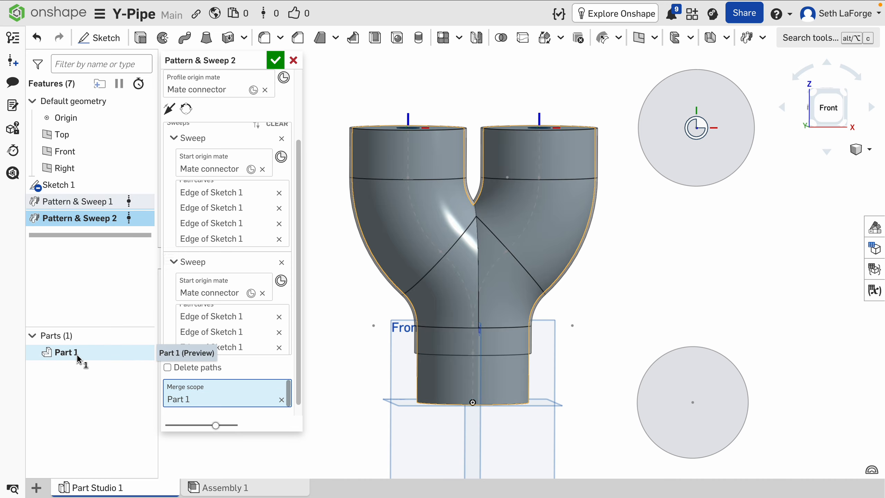
pyautogui.click(273, 64)
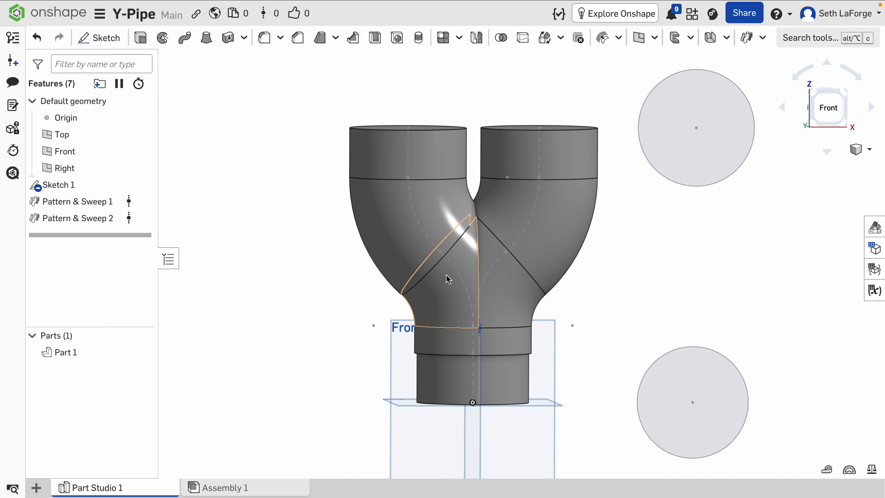
# Hide Sketch 1 and start a Shell with a 3 mm thickness.
pyautogui.moveTo(480, 360); pyautogui.dragTo(476, 339, button='right')
pyautogui.hotkey('shift', '1')
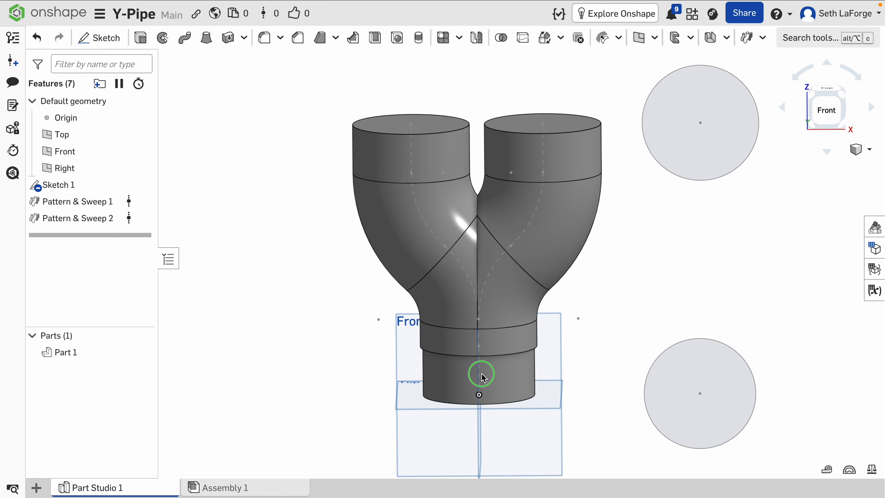
pyautogui.click(142, 185)
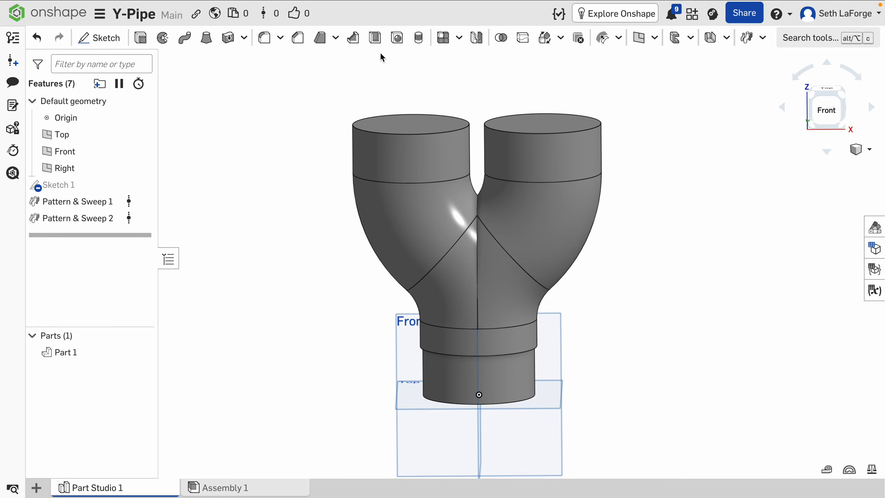
pyautogui.click(375, 37)
pyautogui.moveTo(512, 87); pyautogui.dragTo(512, 98, button='right')
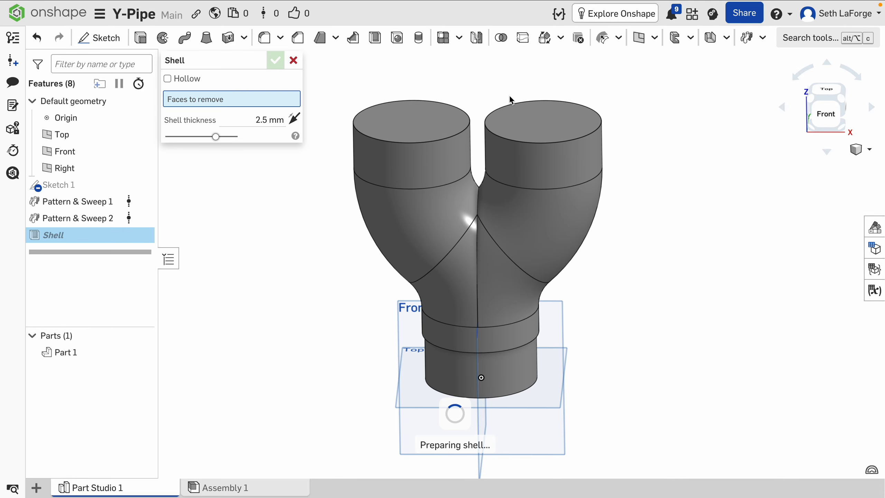
pyautogui.click(279, 120)
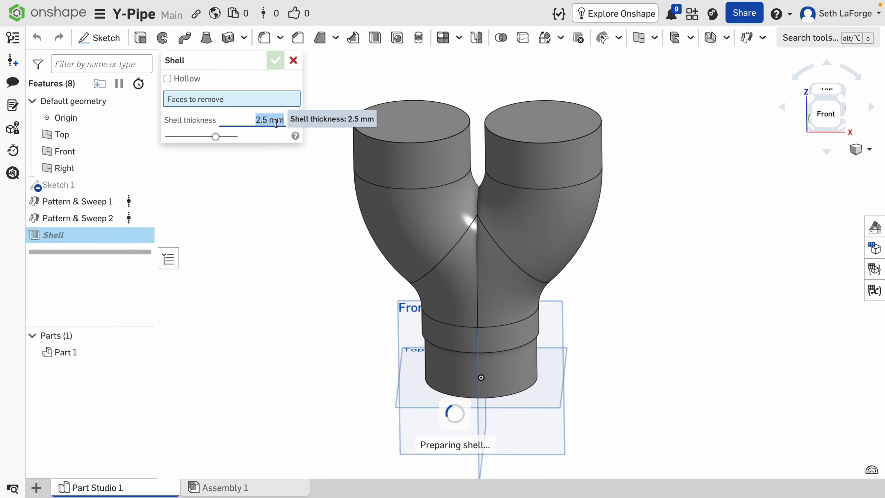
pyautogui.write('3')
pyautogui.press('Return')
# Choose the two branch end faces and the pipe's bottom end face as faces to remove, and apply the shell.
pyautogui.click(441, 118)
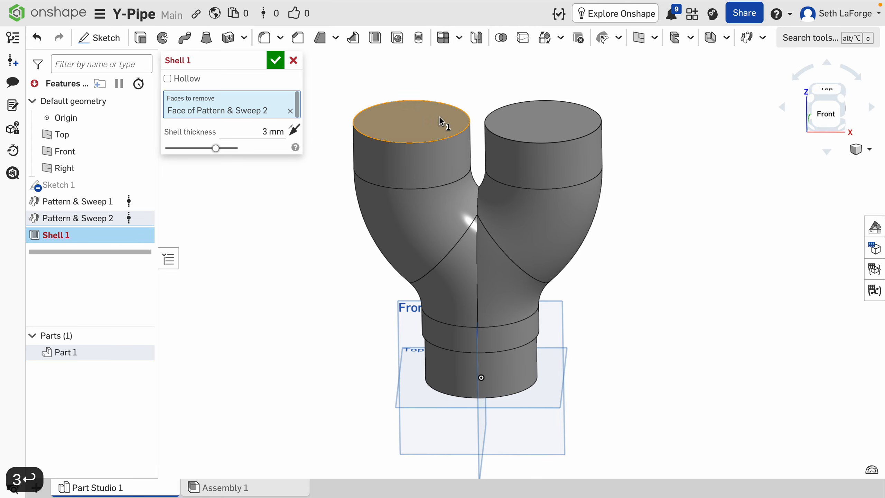
pyautogui.click(579, 129)
pyautogui.moveTo(530, 363); pyautogui.dragTo(510, 405, button='right')
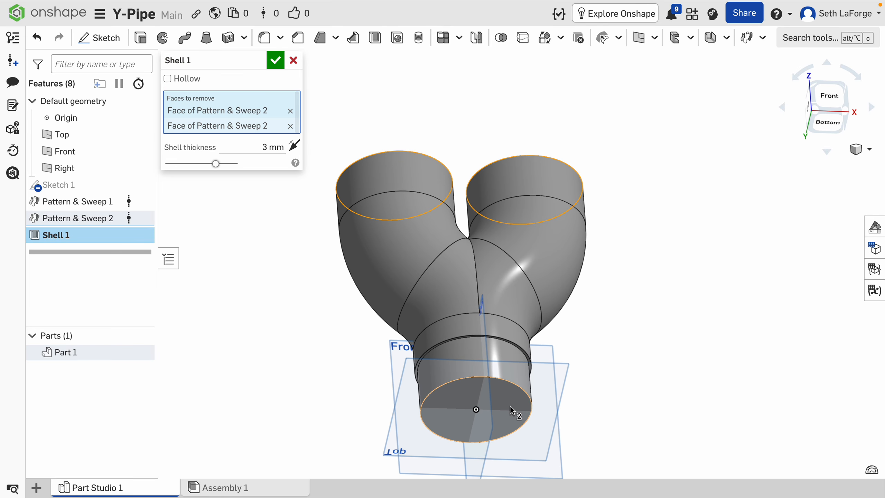
pyautogui.click(508, 410)
pyautogui.click(270, 57)
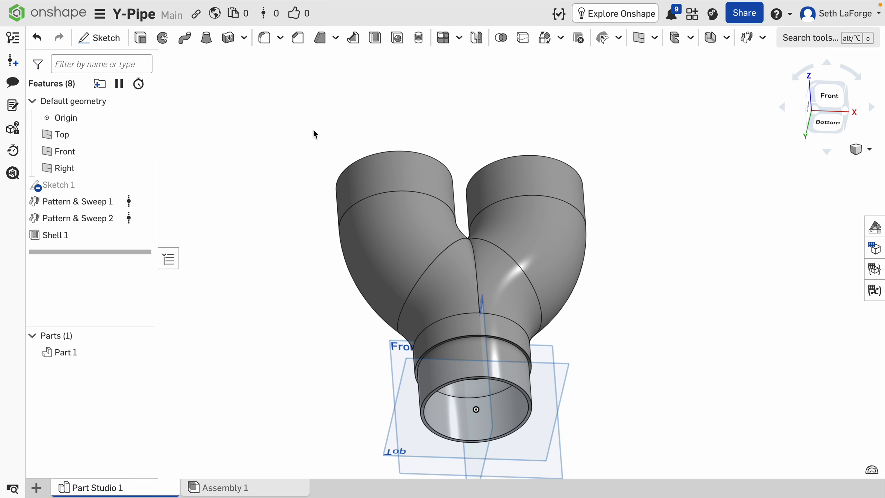
# Inspect the shelled Y-pipe and check the diameters of the +X branch's outer rim and the bottom end's outer edge.
pyautogui.moveTo(575, 157); pyautogui.dragTo(561, 263, button='right')
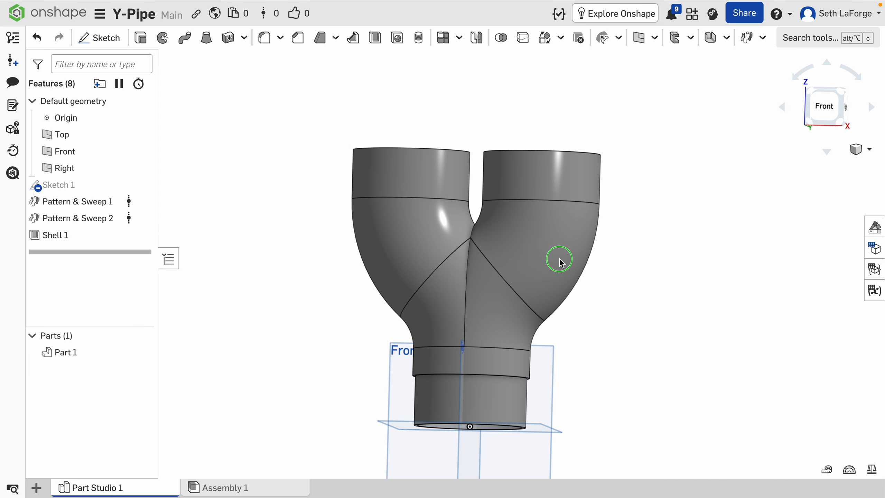
pyautogui.moveTo(458, 366); pyautogui.dragTo(477, 259, button='middle')
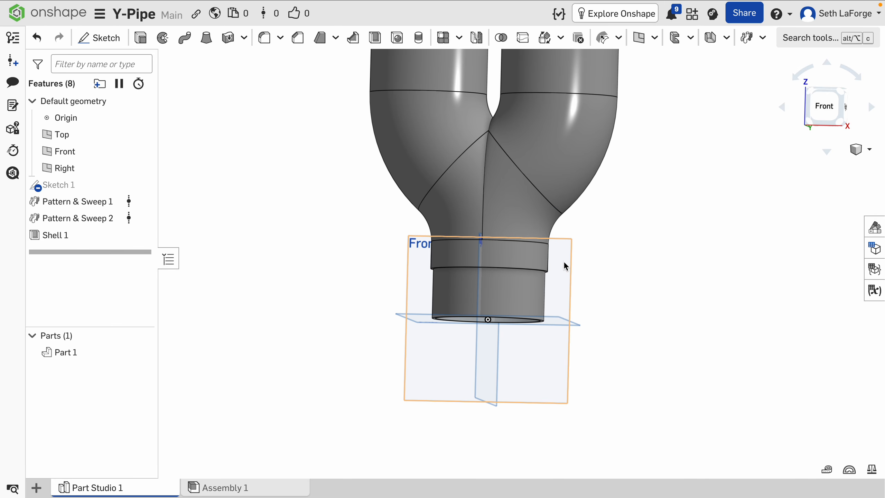
pyautogui.moveTo(571, 95); pyautogui.dragTo(565, 136, button='right')
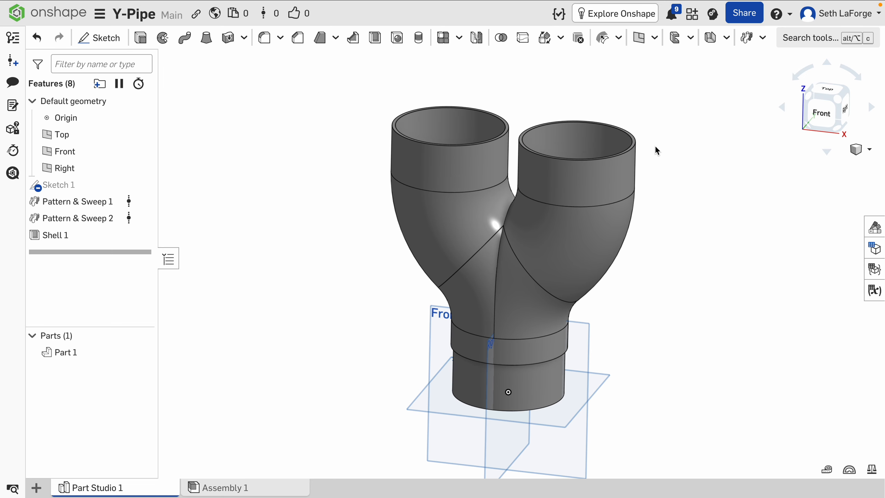
pyautogui.click(632, 154)
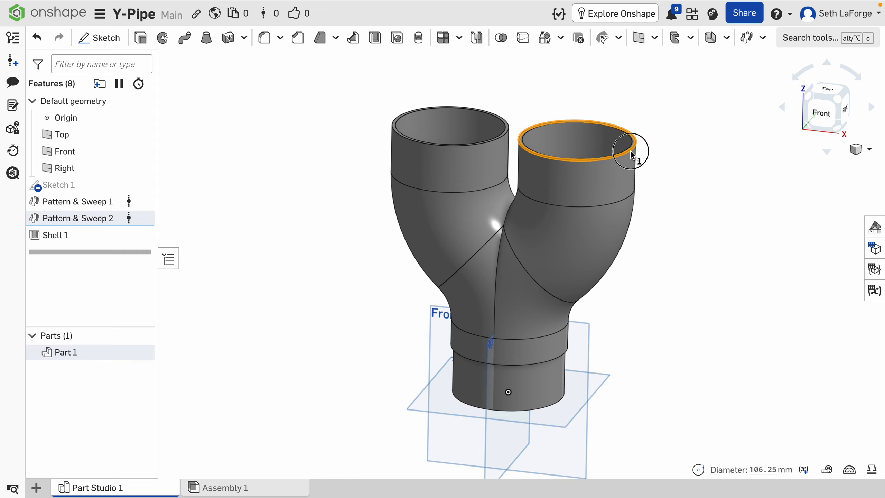
pyautogui.click(630, 151)
pyautogui.click(552, 405)
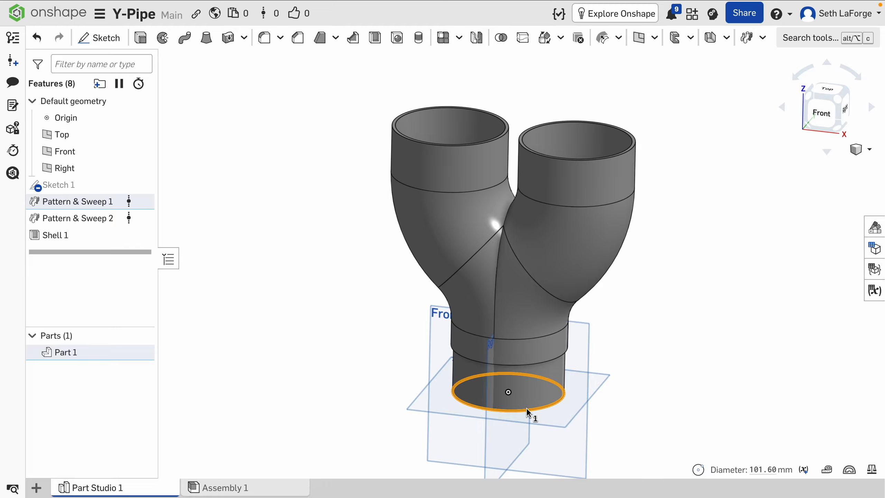
pyautogui.click(666, 387)
pyautogui.moveTo(666, 387); pyautogui.dragTo(566, 361, button='right')
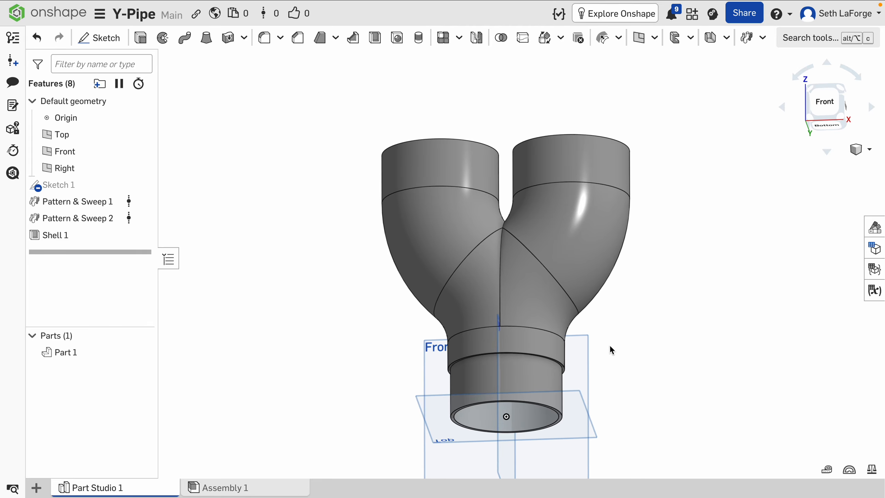
# Hide the default planes and roll the feature history back to just before Shell 1.
pyautogui.moveTo(557, 347); pyautogui.dragTo(541, 293, button='middle')
pyautogui.press('p')
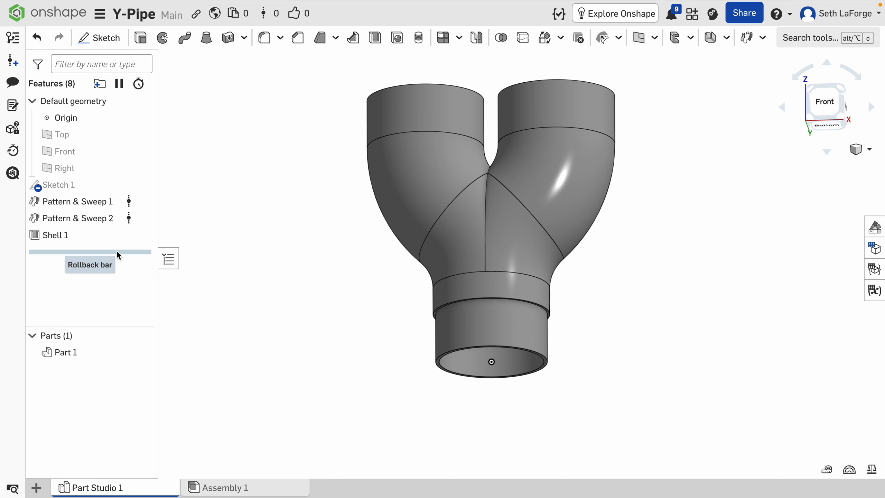
pyautogui.moveTo(116, 251); pyautogui.dragTo(117, 226)
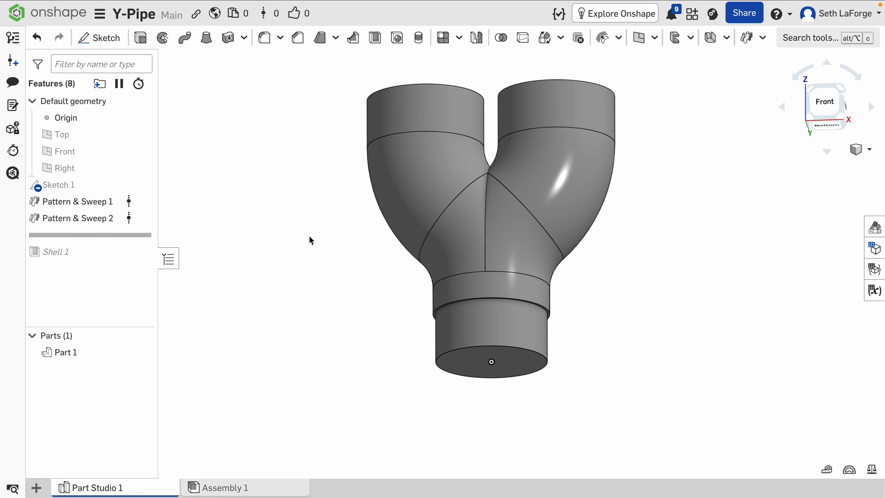
pyautogui.scroll(2, 405, 336)
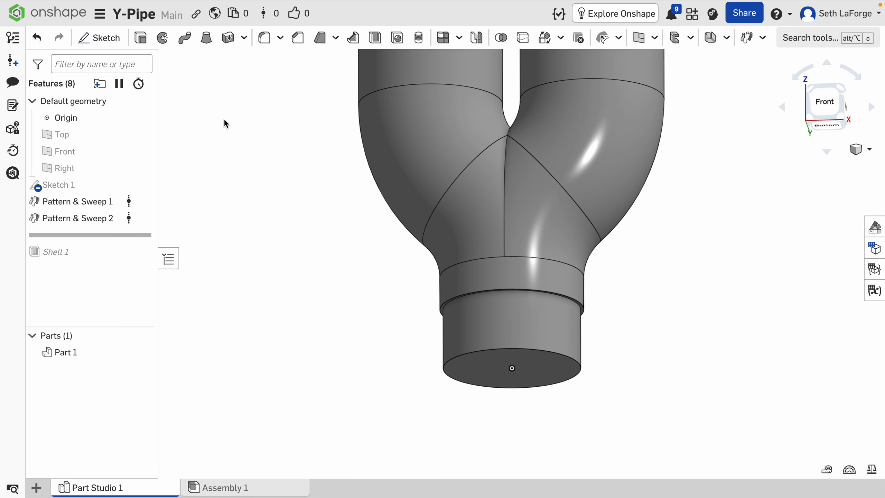
# Start a two-distance chamfer on the larger collar's lower outer edge, at the step between the two diameters, with Distance 1 set to 2.35 mm.
pyautogui.click(297, 38)
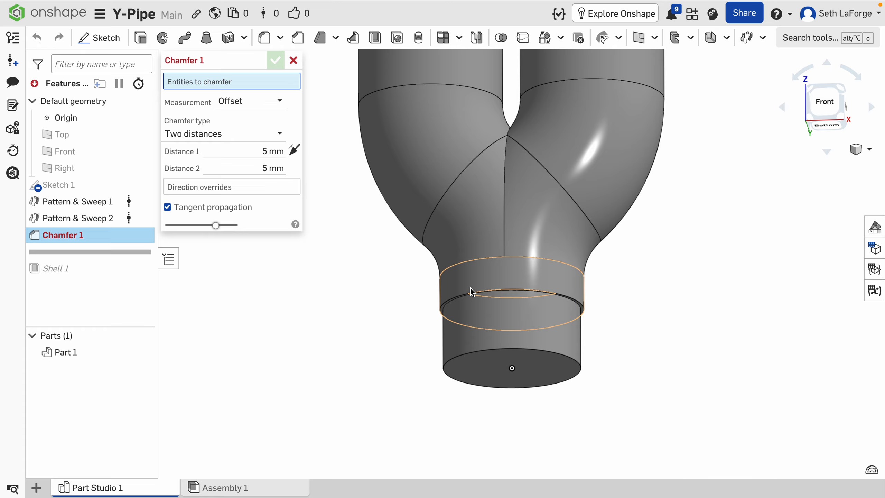
pyautogui.click(454, 296)
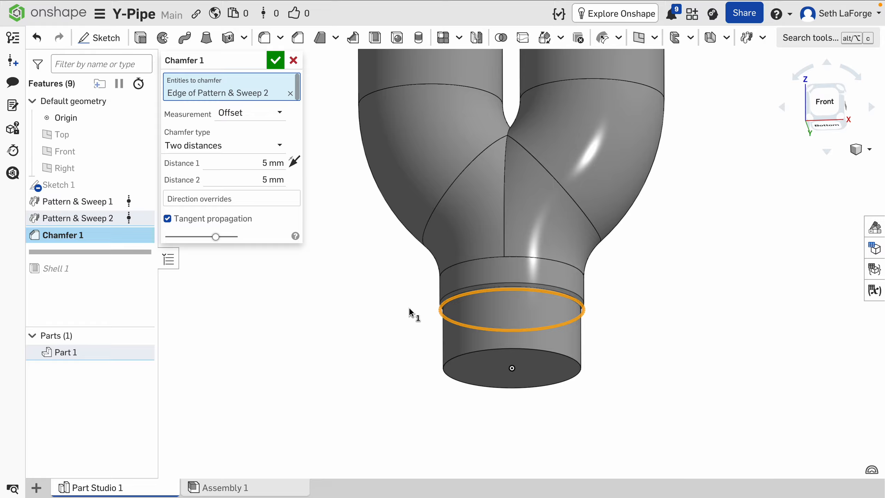
pyautogui.scroll(4, 409, 312)
pyautogui.moveTo(410, 312); pyautogui.dragTo(439, 340, button='right')
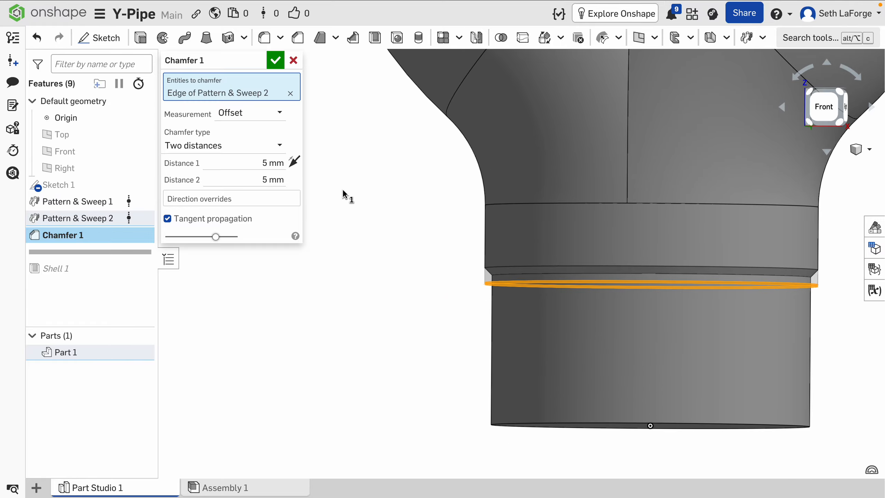
pyautogui.click(266, 167)
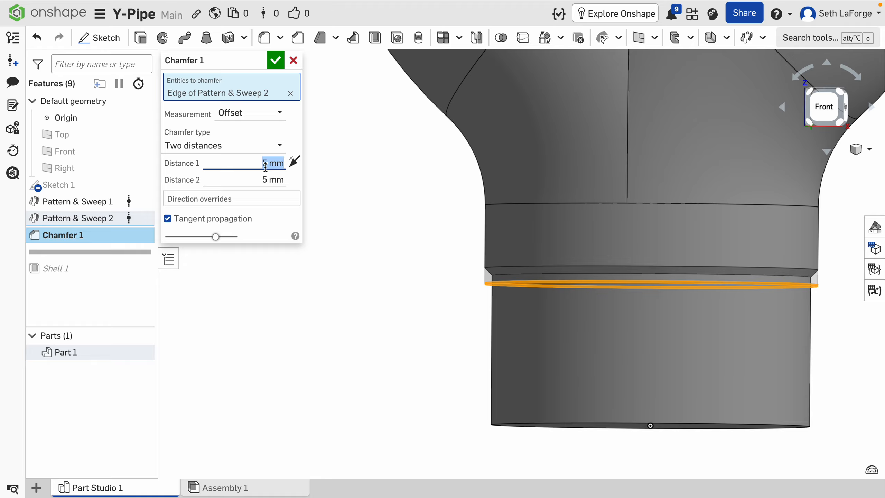
pyautogui.write('2.35')
pyautogui.press('Return')
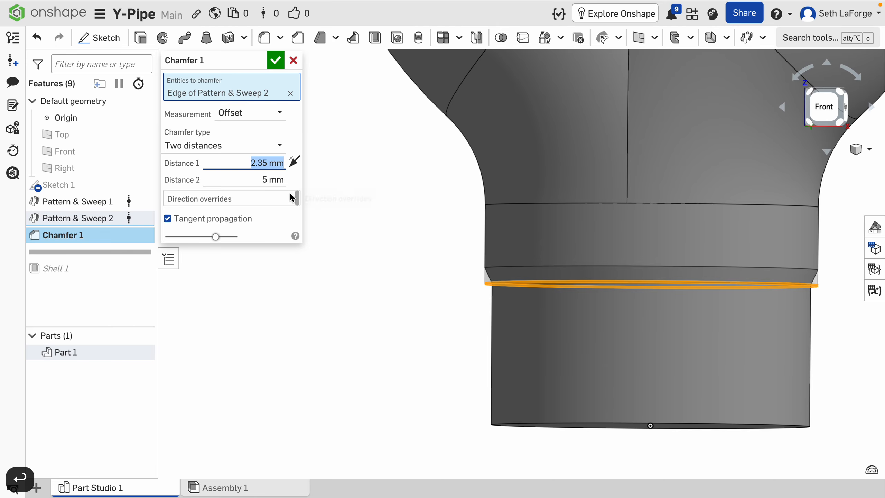
# Set the chamfer's Distance 2 to 24 mm, check the taper along the collar, and apply the chamfer.
pyautogui.click(274, 180)
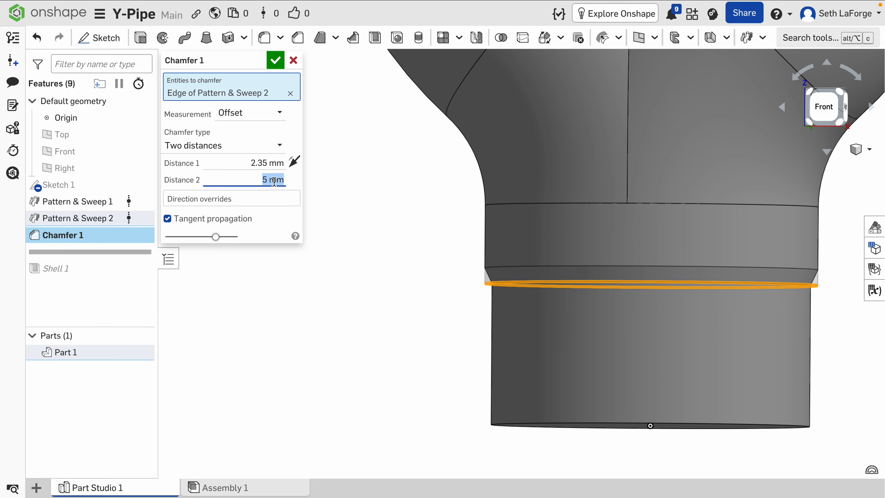
pyautogui.write('25')
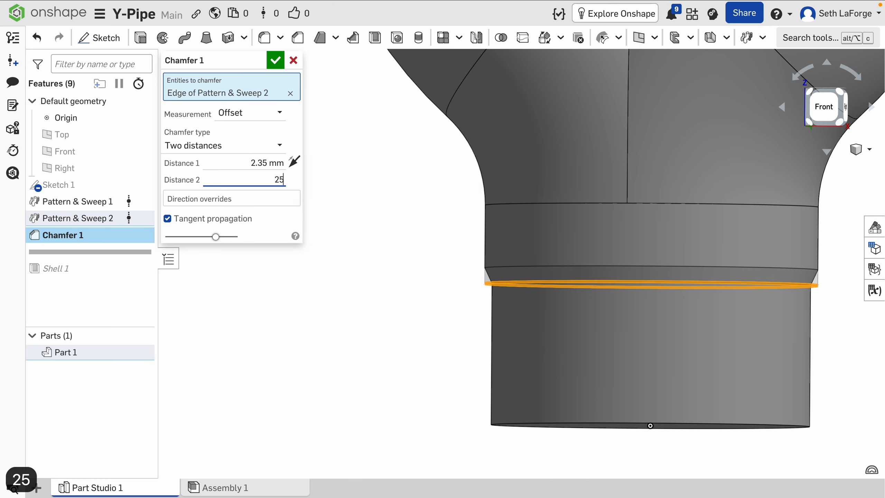
pyautogui.press('BackSpace')
pyautogui.write('4')
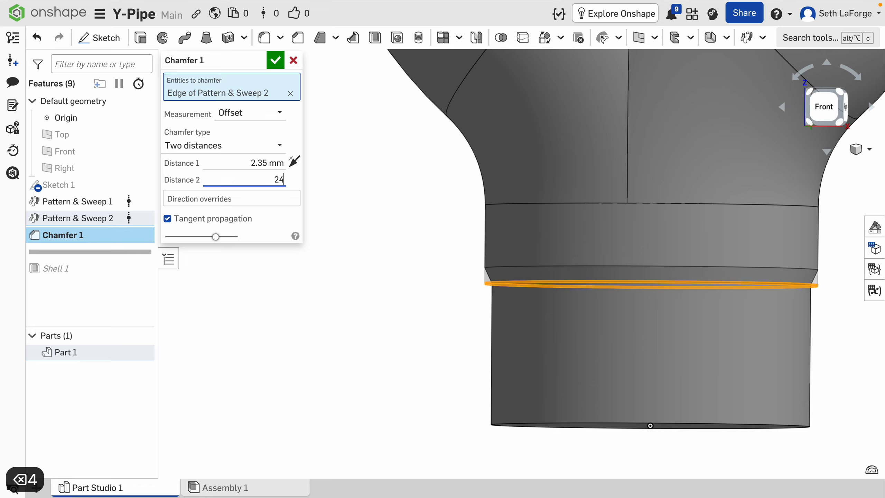
pyautogui.press('Return')
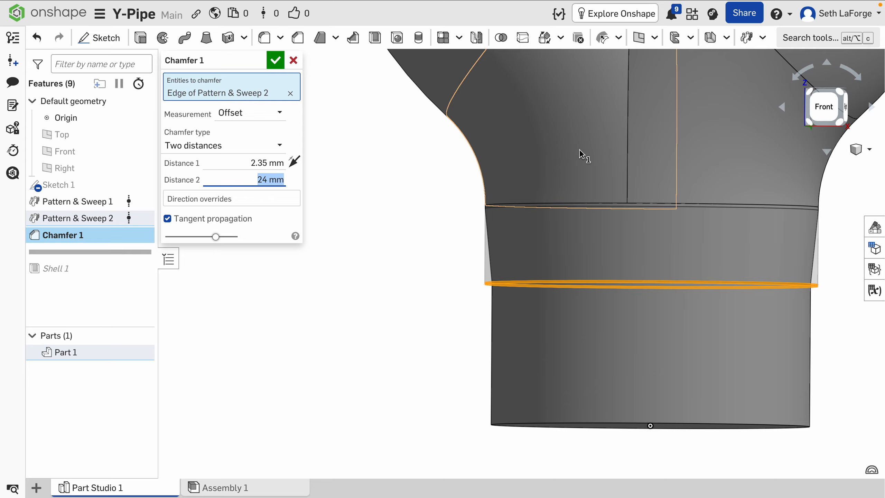
pyautogui.moveTo(582, 155); pyautogui.dragTo(573, 267, button='middle')
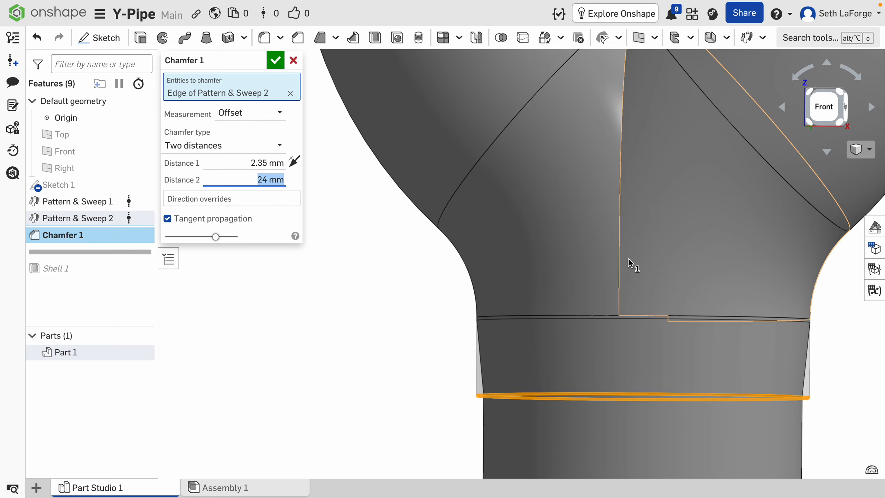
pyautogui.moveTo(628, 257); pyautogui.dragTo(613, 137, button='middle')
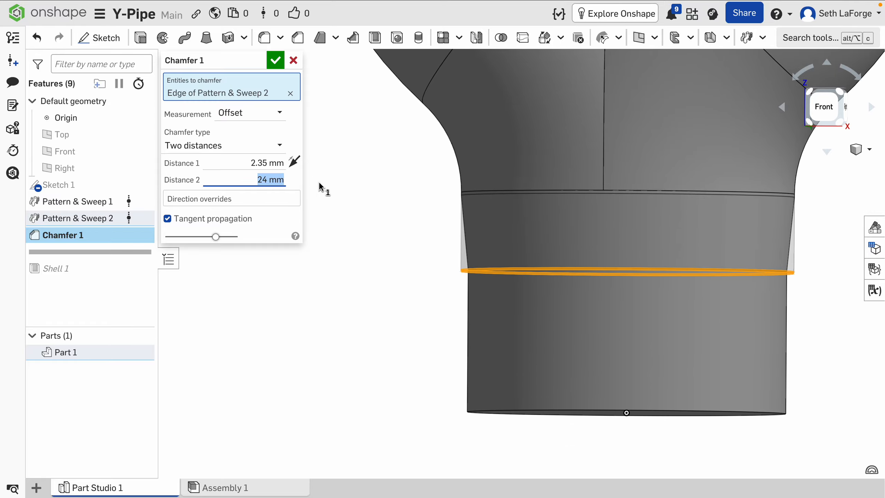
pyautogui.click(276, 60)
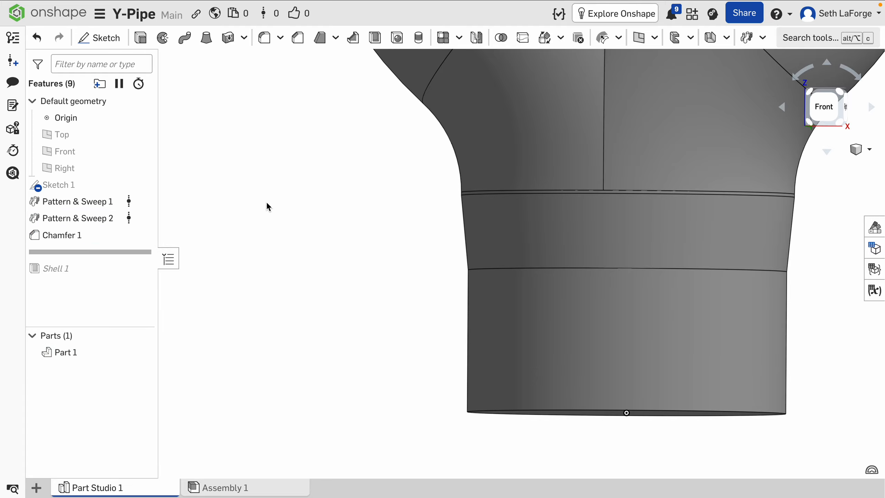
# Roll the feature history forward past Shell 1 and view the finished Y-pipe from below with its hollow bottom end showing.
pyautogui.moveTo(129, 253); pyautogui.dragTo(124, 268)
pyautogui.scroll(-2, 529, 309)
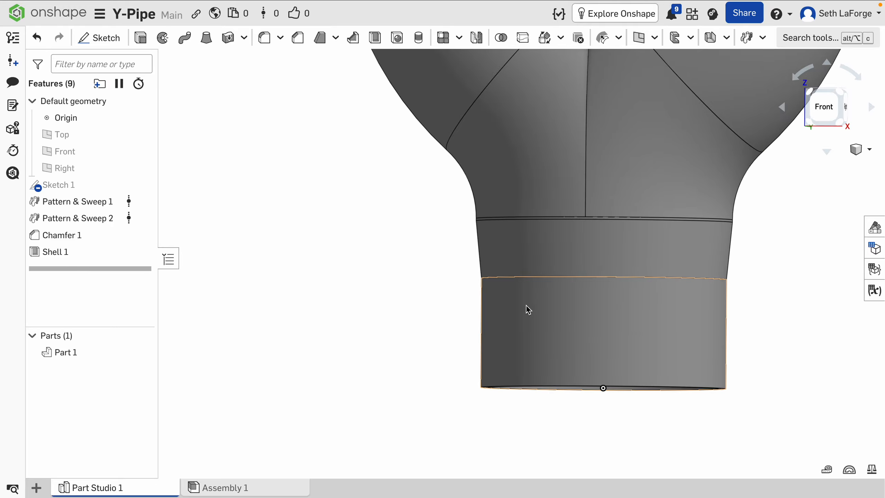
pyautogui.moveTo(528, 309); pyautogui.dragTo(499, 183, button='right')
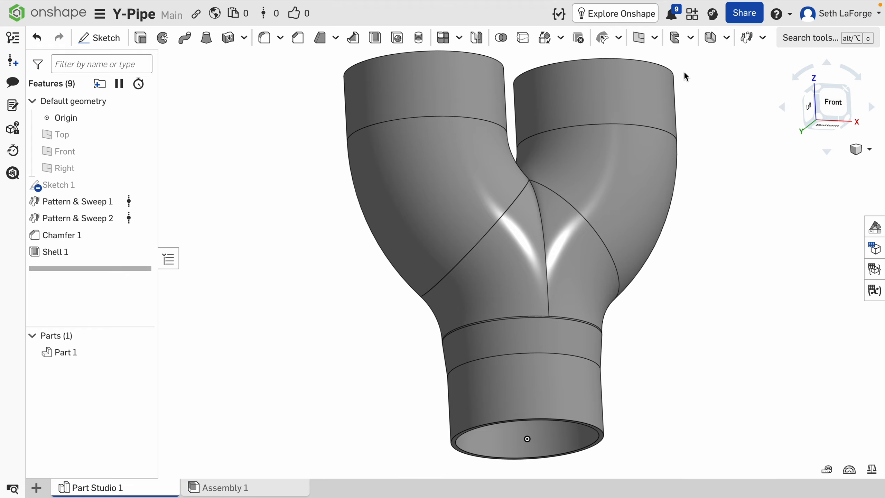
pyautogui.moveTo(676, 2)
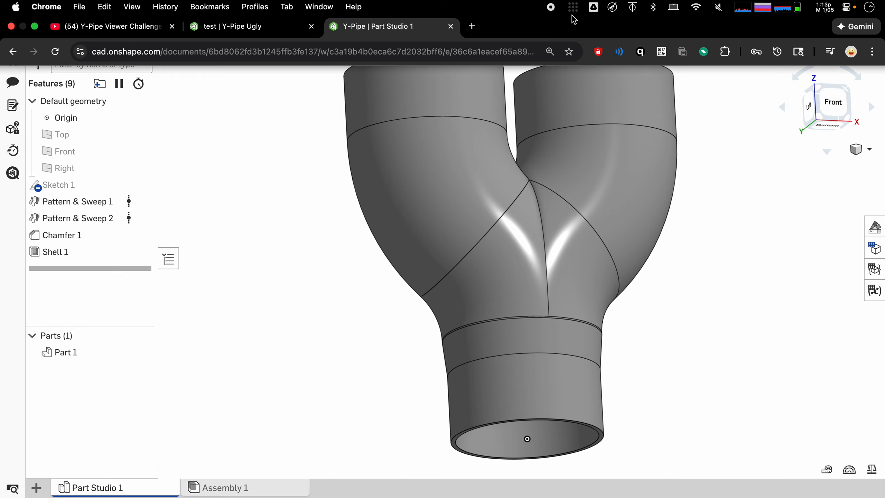